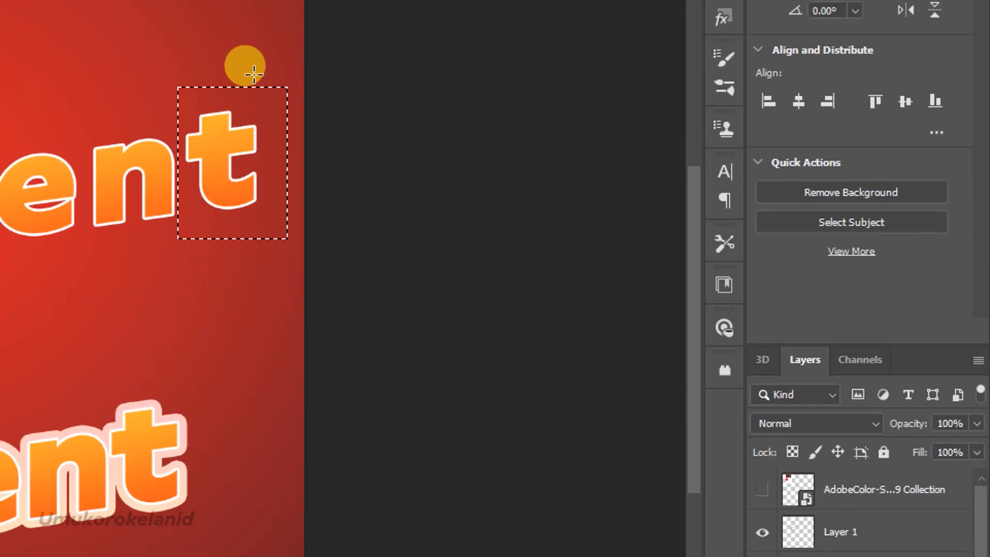
# Cut the letter t of the upper "Gradient" text from the Gradient copy layer onto its own layer
pyautogui.moveTo(269, 89); pyautogui.dragTo(183, 271)
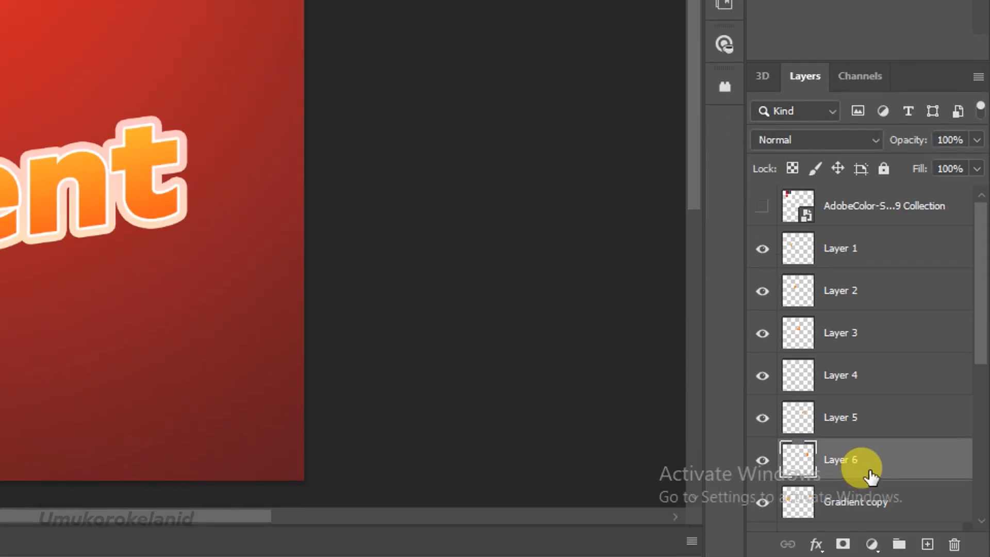
pyautogui.click(884, 475)
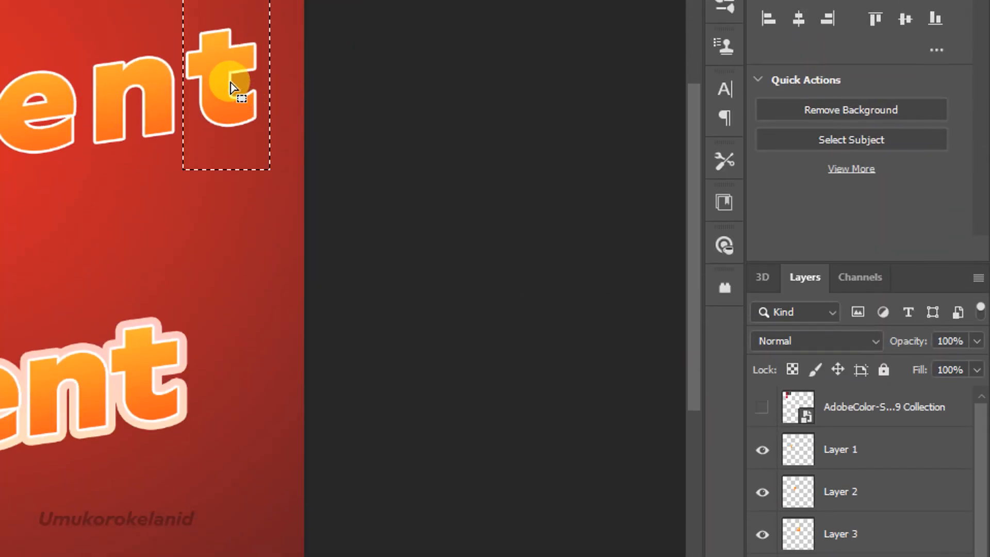
pyautogui.rightClick(231, 26)
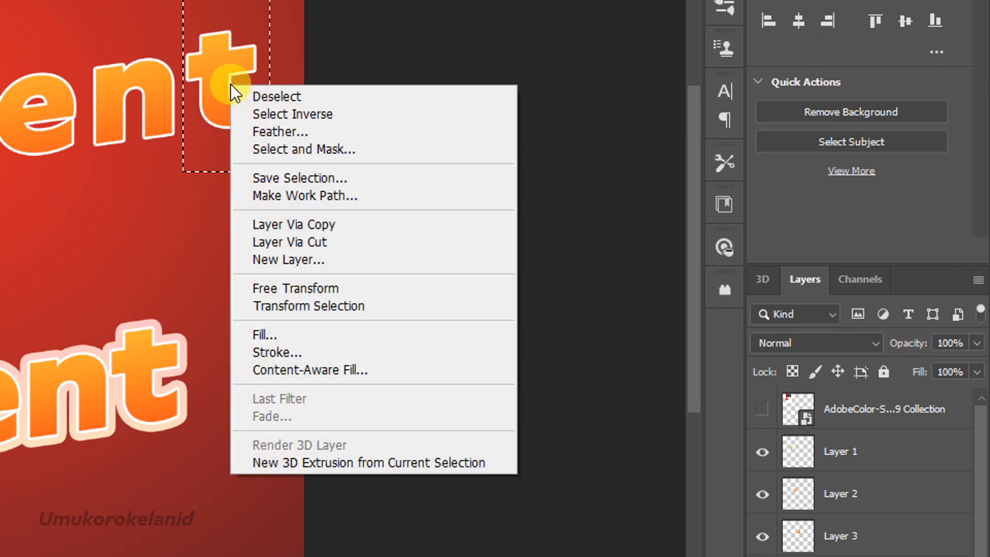
pyautogui.click(283, 243)
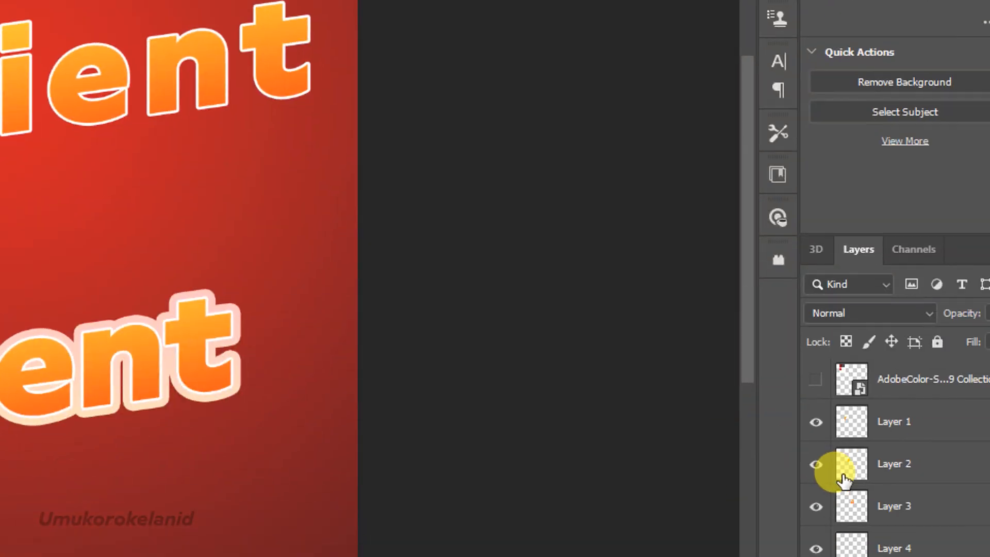
pyautogui.scroll(-5, 842, 477)
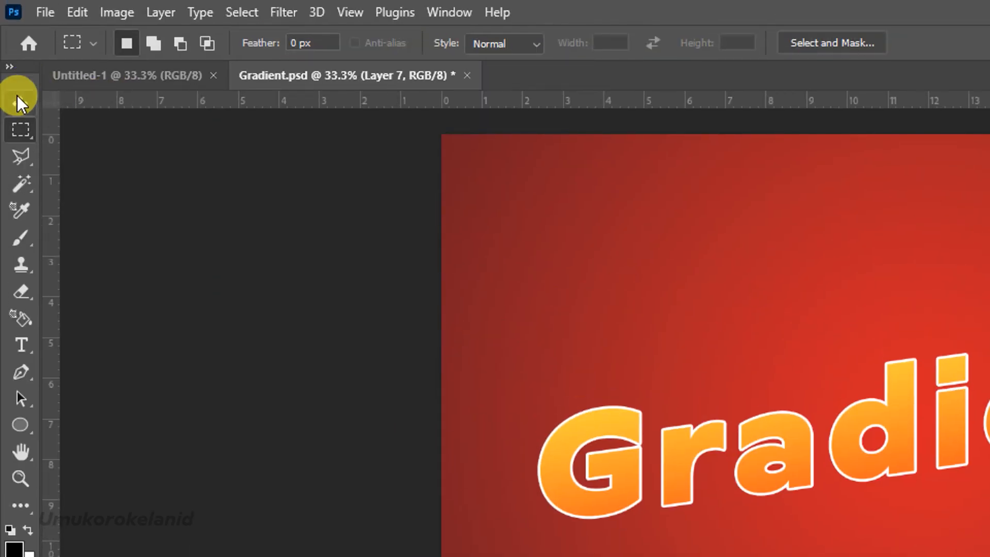
# Try moving the letter G of the upper text away from the other letters, and undo the move
pyautogui.click(19, 103)
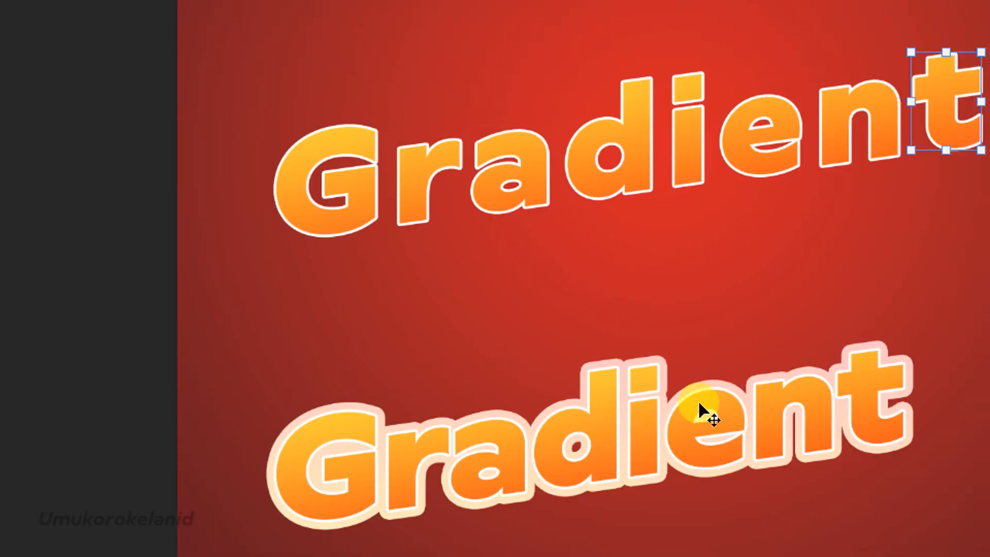
pyautogui.click(605, 503)
pyautogui.click(410, 181)
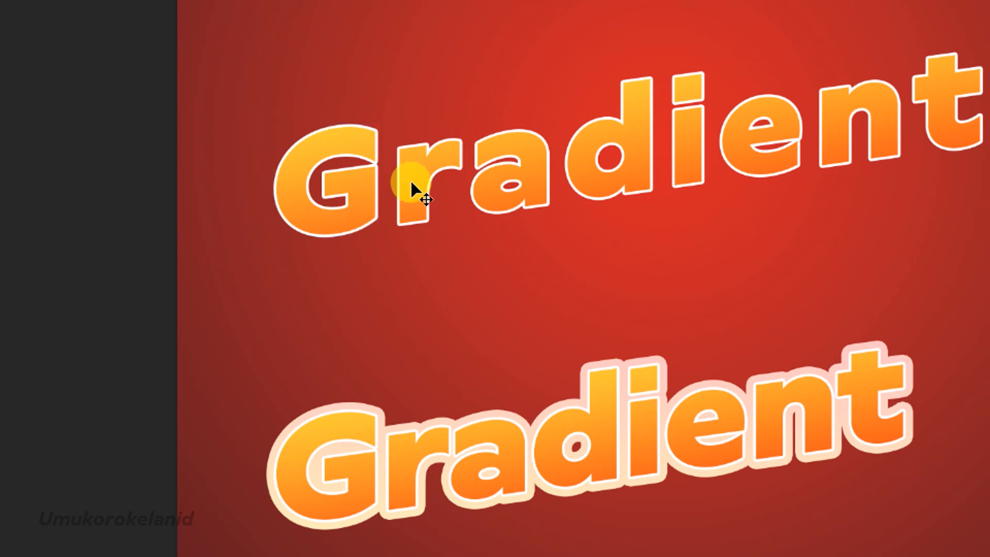
pyautogui.moveTo(358, 209); pyautogui.dragTo(309, 166)
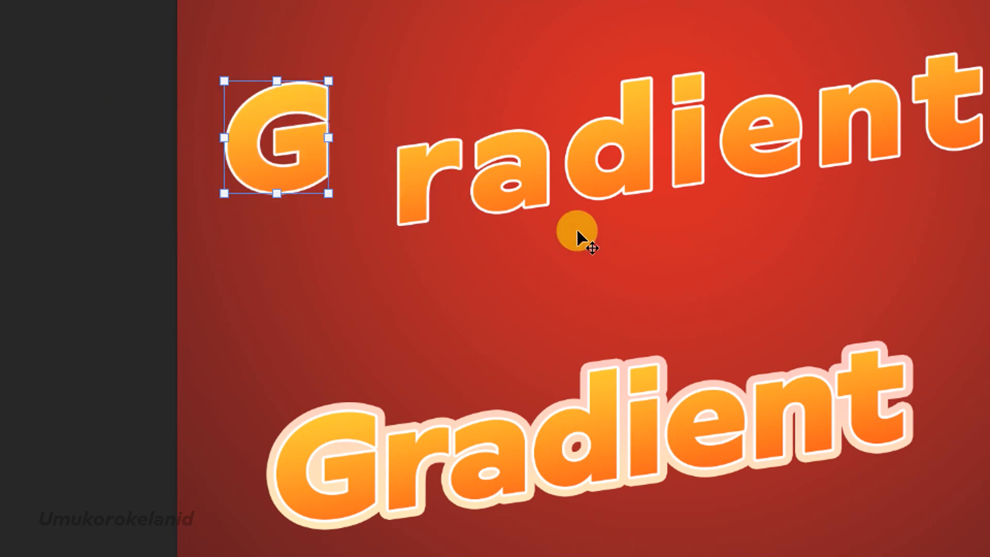
pyautogui.hotkey('ctrl', 'z')
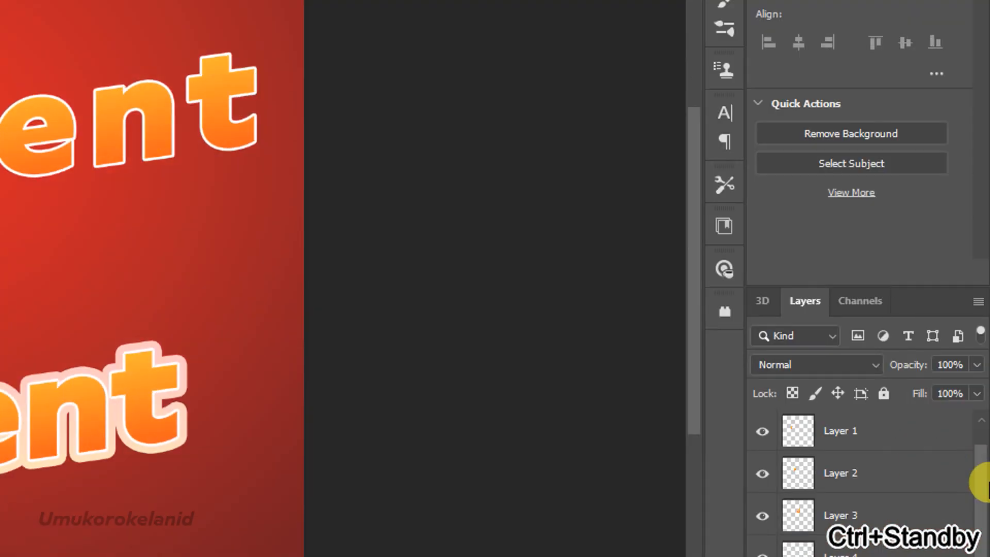
# Group Layer 1 through Layer 7 together with the Gradient copy layer
pyautogui.click(871, 503)
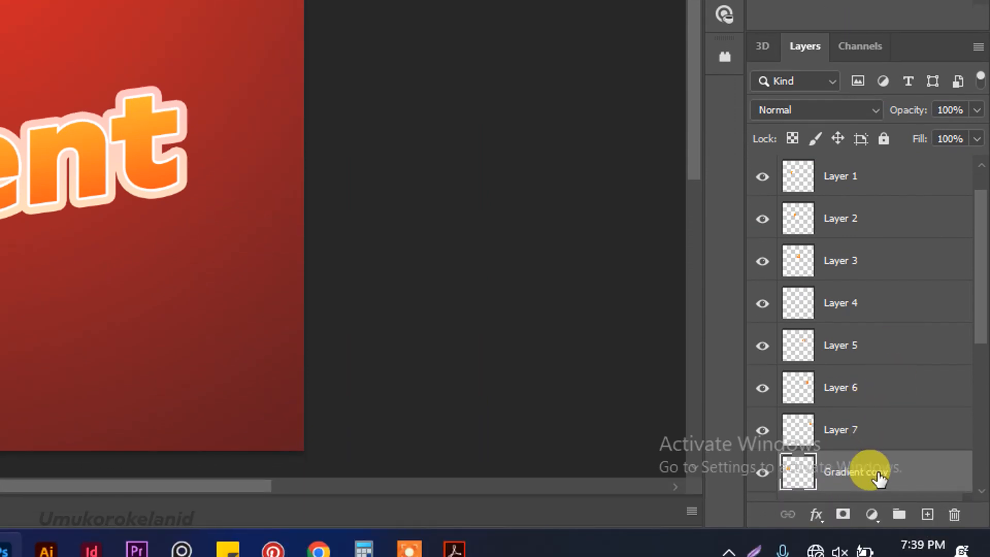
pyautogui.scroll(1, 885, 438)
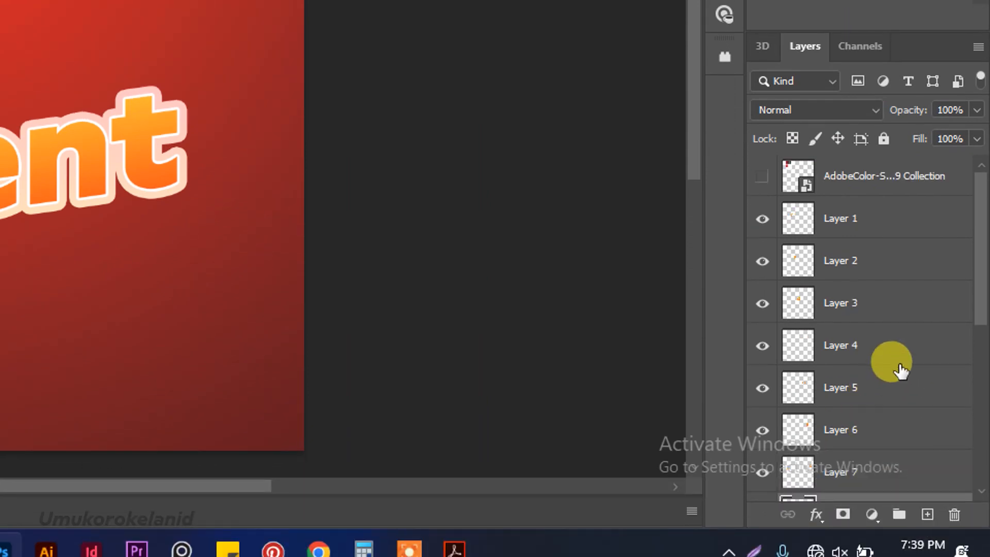
pyautogui.keyDown('shift'); pyautogui.click(868, 219); pyautogui.keyUp('shift')
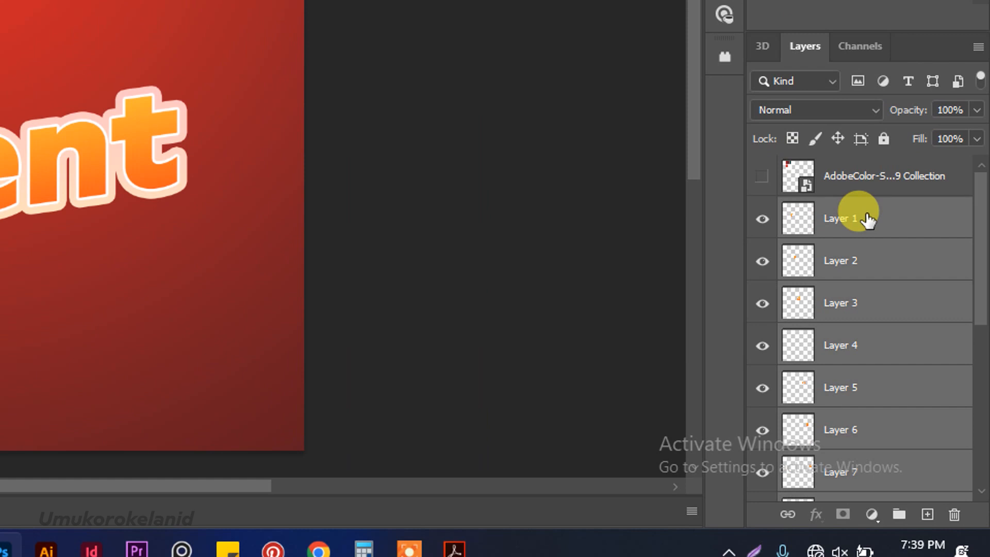
pyautogui.scroll(-3, 868, 219)
pyautogui.scroll(2, 872, 217)
pyautogui.scroll(-2, 877, 247)
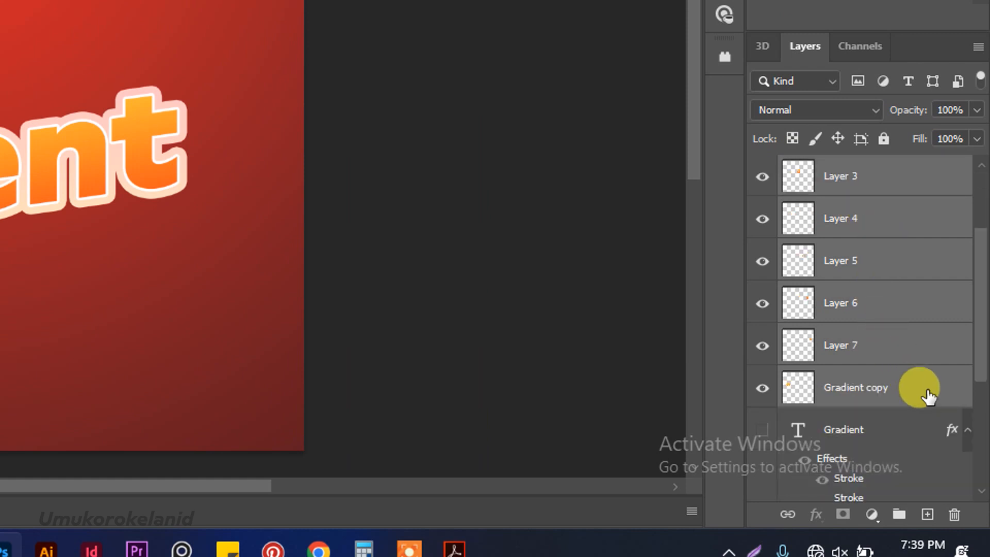
pyautogui.moveTo(928, 393); pyautogui.dragTo(900, 496)
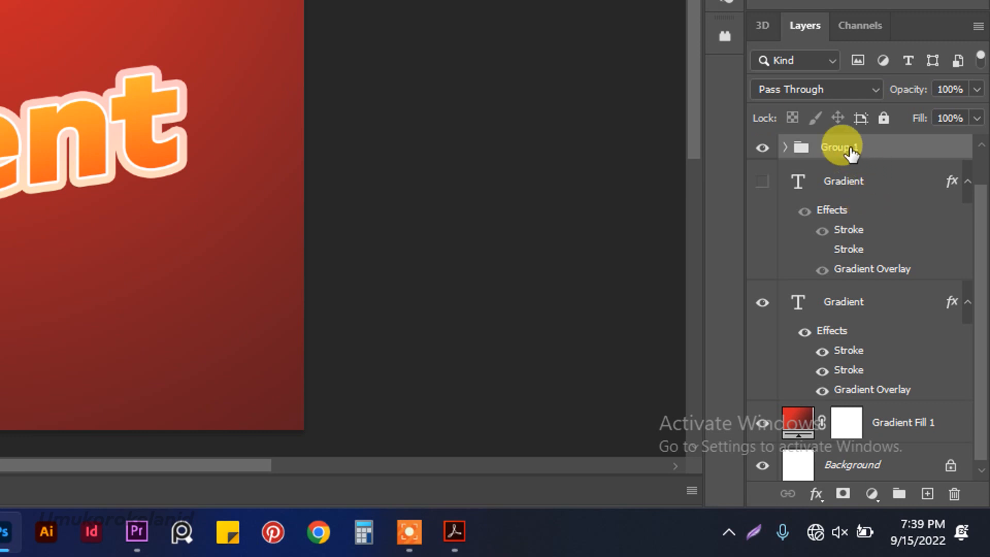
# Expand Group 1 and add a Drop Shadow effect to Layer 1, keeping the lettering visible beside the settings
pyautogui.click(786, 148)
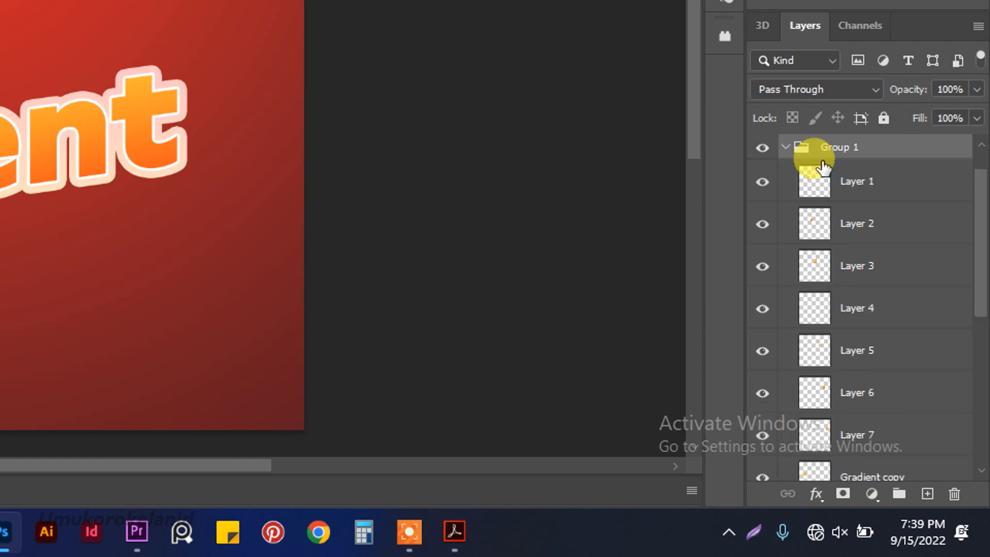
pyautogui.click(846, 181)
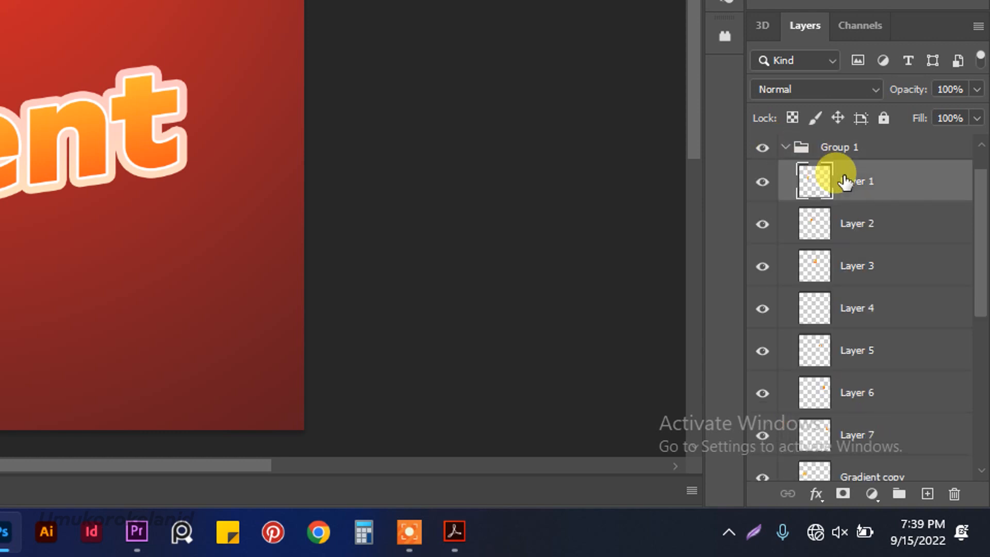
pyautogui.rightClick(846, 181)
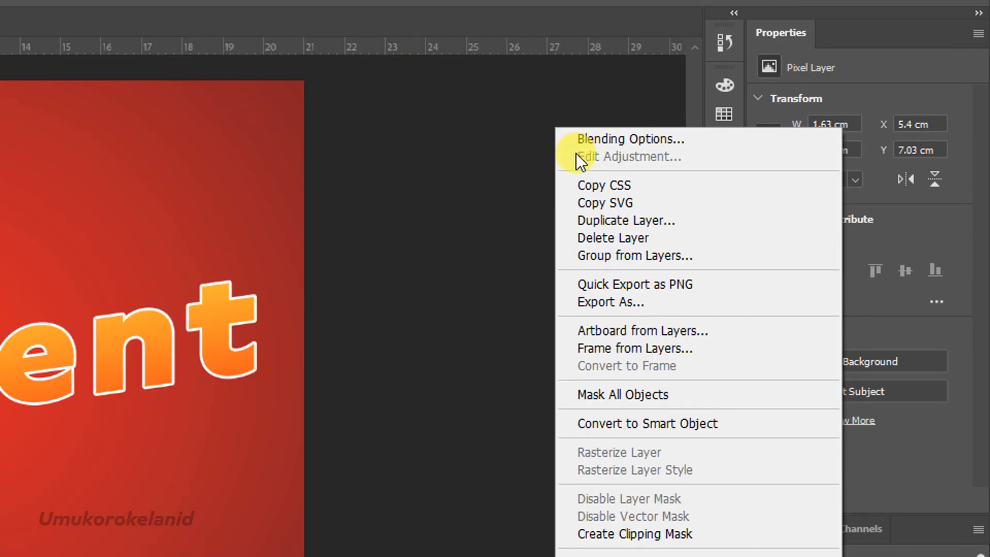
pyautogui.click(596, 139)
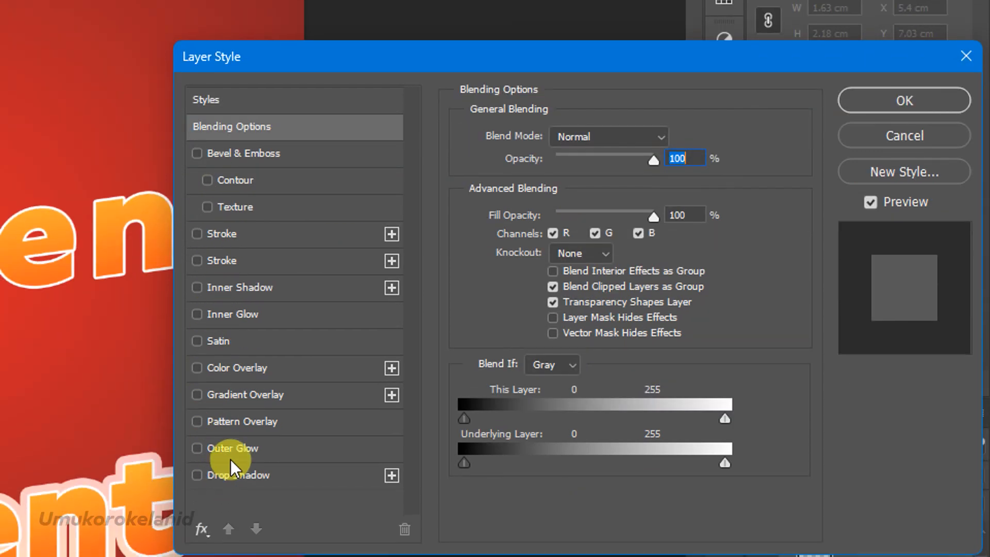
pyautogui.click(221, 472)
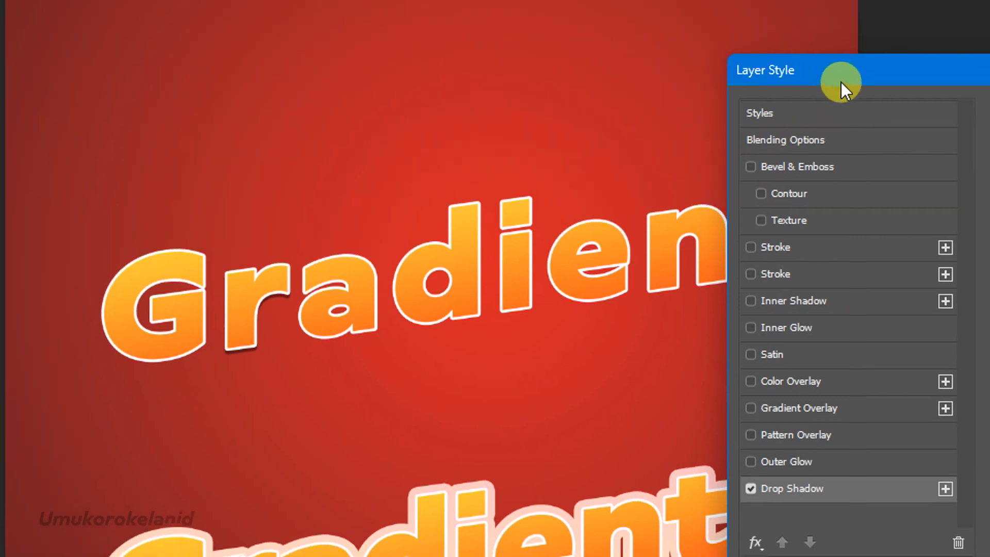
pyautogui.moveTo(971, 57); pyautogui.dragTo(724, 0)
pyautogui.moveTo(574, 77); pyautogui.dragTo(412, 80)
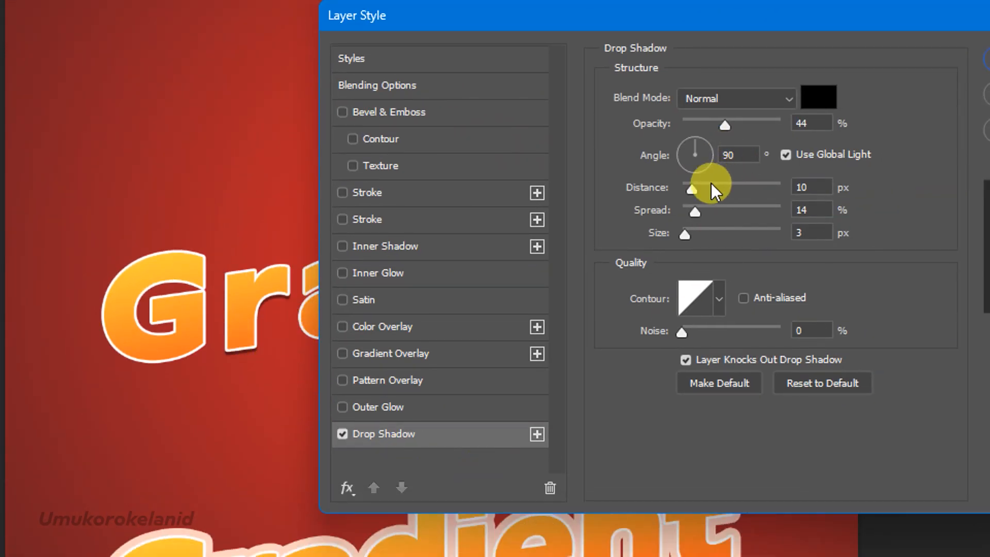
# Set the drop shadow's distance to 13 px, spread to 24%, size to 43 px and opacity to 57%
pyautogui.moveTo(696, 206)
pyautogui.mouseDown()
pyautogui.moveTo(704, 209)
pyautogui.moveTo(698, 190)
pyautogui.mouseUp()
pyautogui.moveTo(688, 234); pyautogui.dragTo(697, 190)
pyautogui.moveTo(728, 126); pyautogui.dragTo(740, 126)
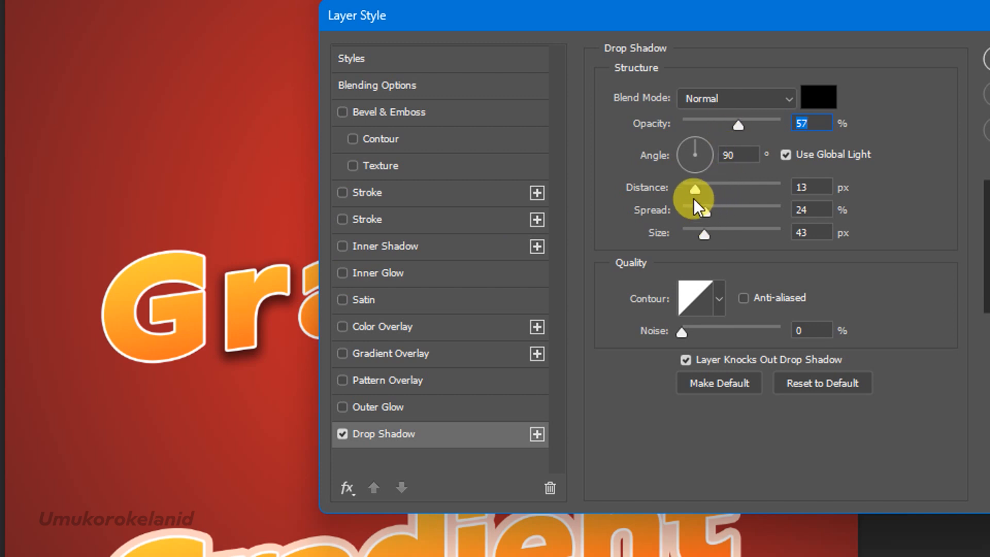
# Try a 50% shadow opacity and a freehand shadow offset on the letter r, and undo both
pyautogui.moveTo(738, 126); pyautogui.dragTo(732, 125)
pyautogui.moveTo(269, 345); pyautogui.dragTo(238, 349)
pyautogui.hotkey('ctrl', 'F10')
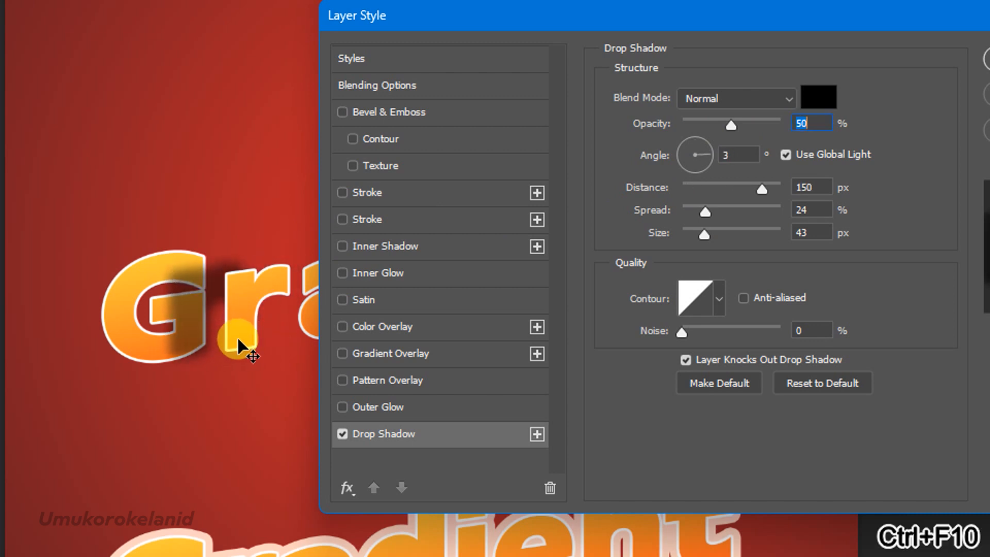
pyautogui.hotkey('ctrl', 'z')
# Refine the drop shadow to an angle of 51°, a distance of 22 px and an opacity of 52%
pyautogui.moveTo(212, 343); pyautogui.dragTo(253, 346)
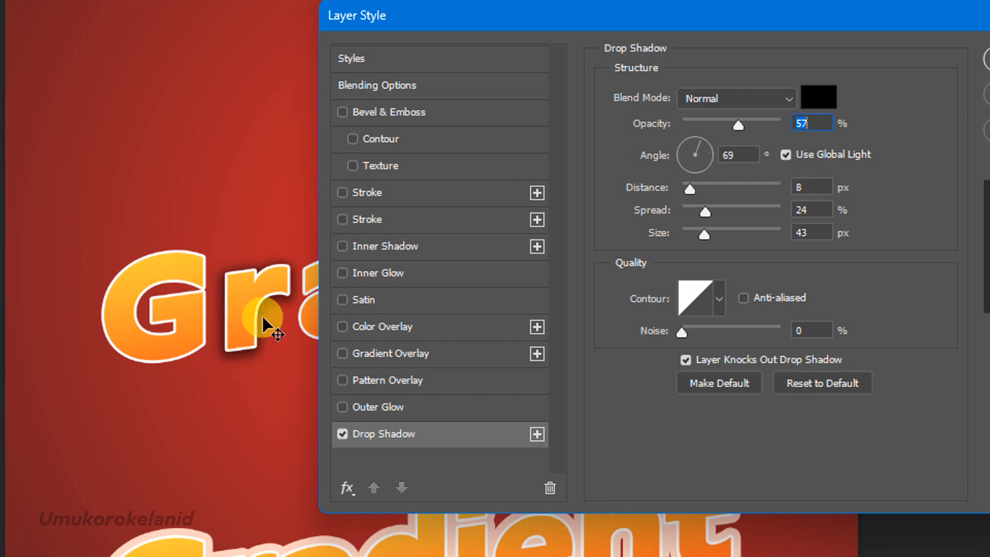
pyautogui.moveTo(700, 140)
pyautogui.mouseDown()
pyautogui.moveTo(692, 140)
pyautogui.moveTo(707, 145)
pyautogui.mouseUp()
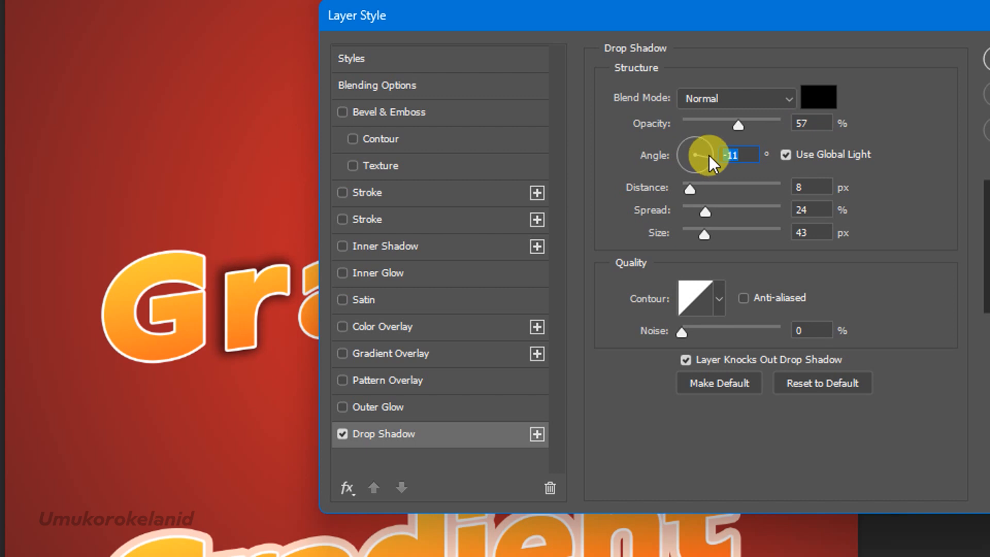
pyautogui.moveTo(709, 156)
pyautogui.mouseDown()
pyautogui.moveTo(686, 171)
pyautogui.moveTo(707, 140)
pyautogui.mouseUp()
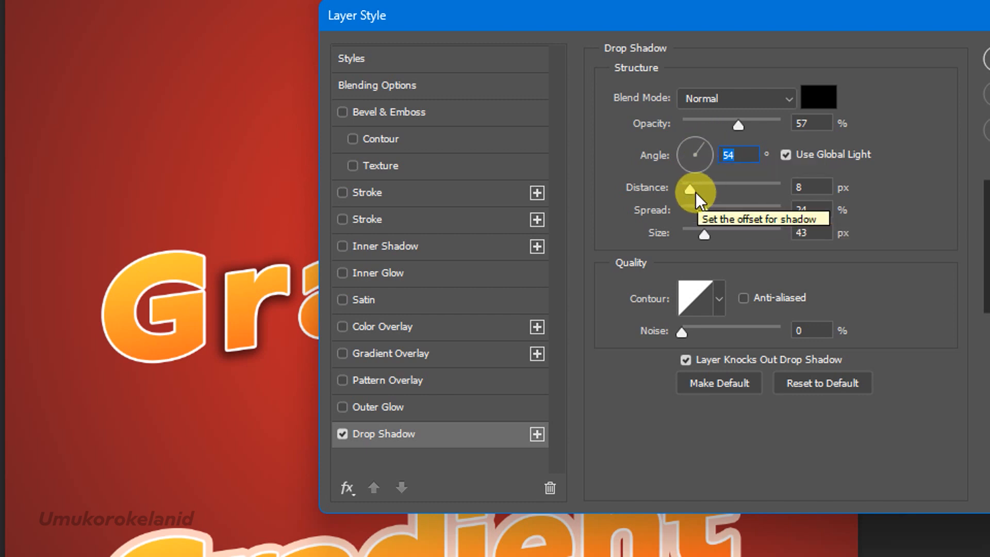
pyautogui.moveTo(695, 193); pyautogui.dragTo(704, 191)
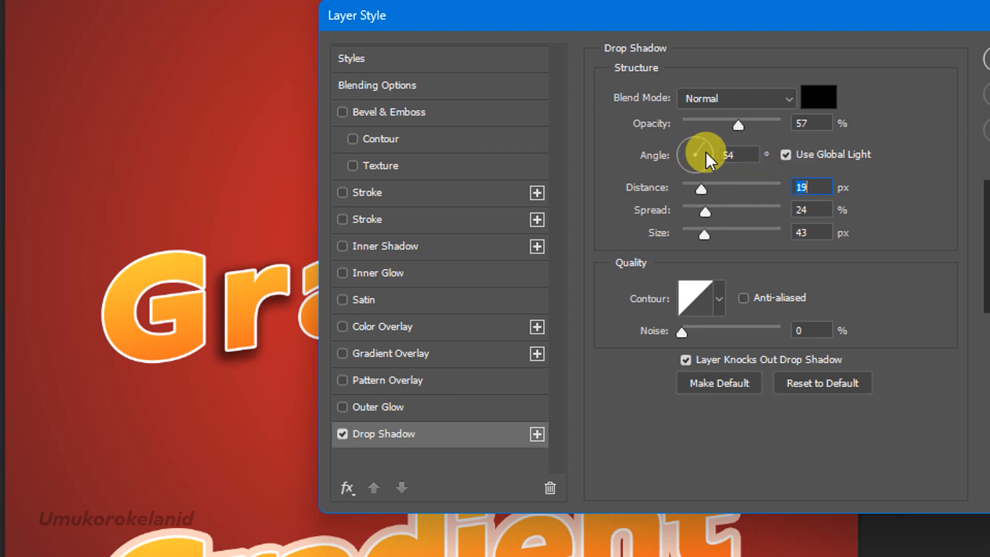
pyautogui.moveTo(706, 146); pyautogui.dragTo(710, 148)
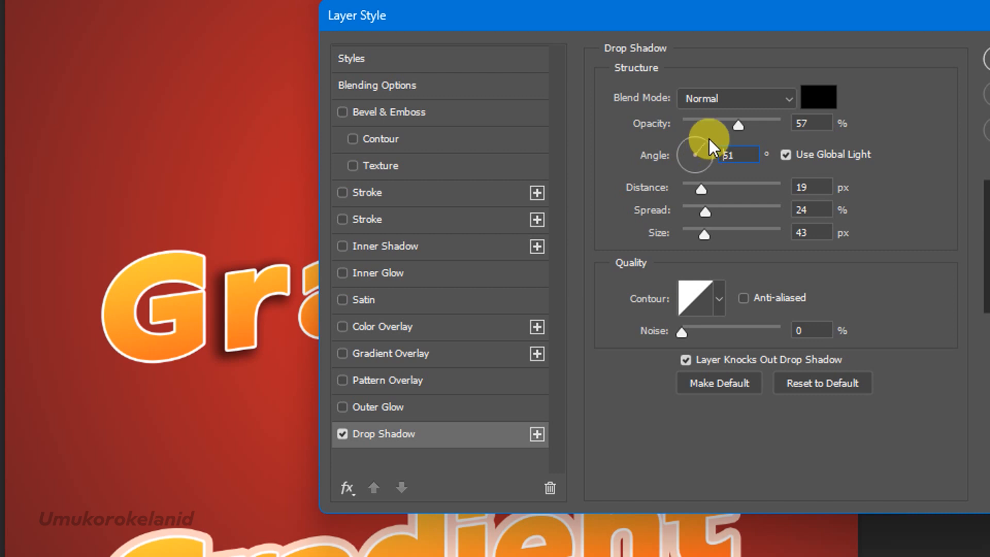
pyautogui.moveTo(702, 180); pyautogui.dragTo(707, 186)
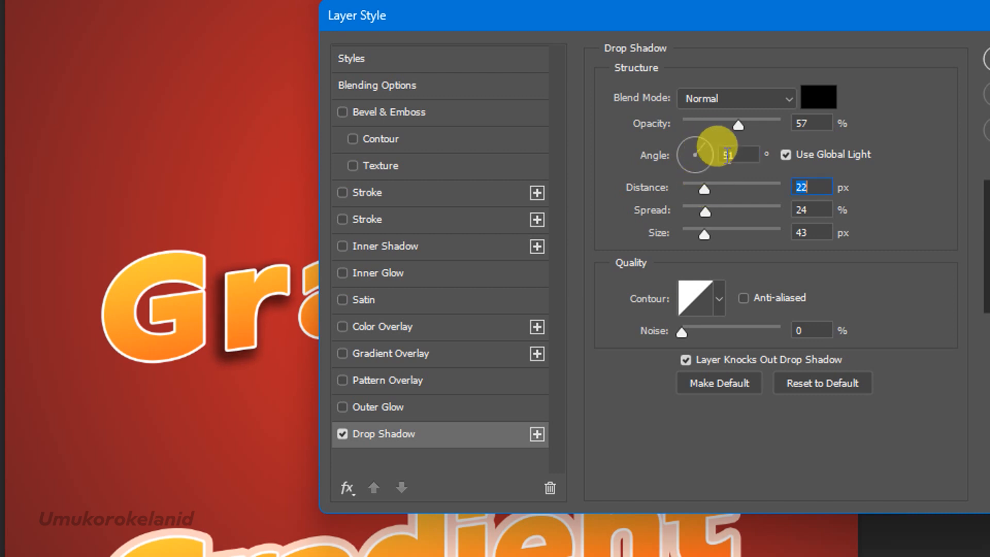
pyautogui.moveTo(741, 125); pyautogui.dragTo(735, 125)
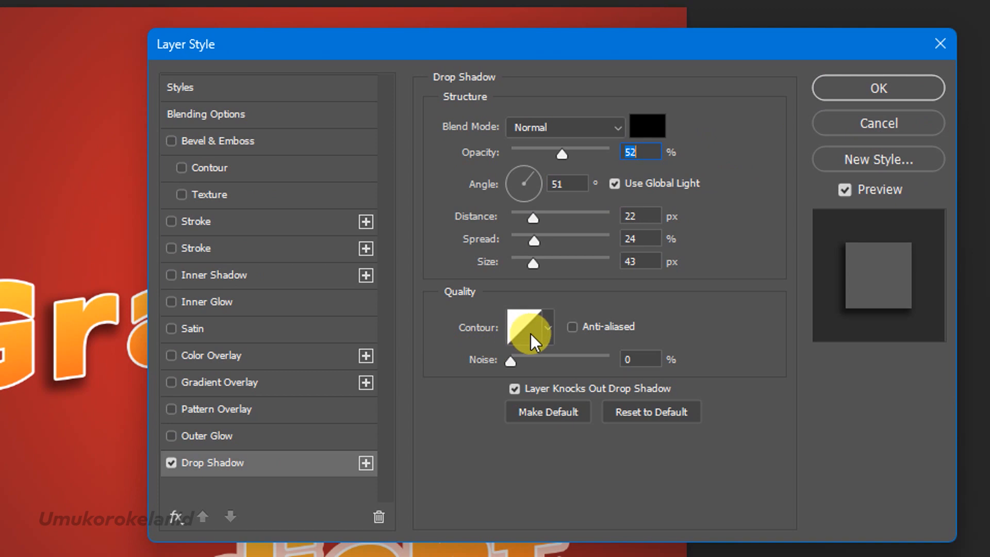
# Try the double-peak and single-arch contours on the drop shadow, and return to the straight diagonal contour
pyautogui.click(543, 324)
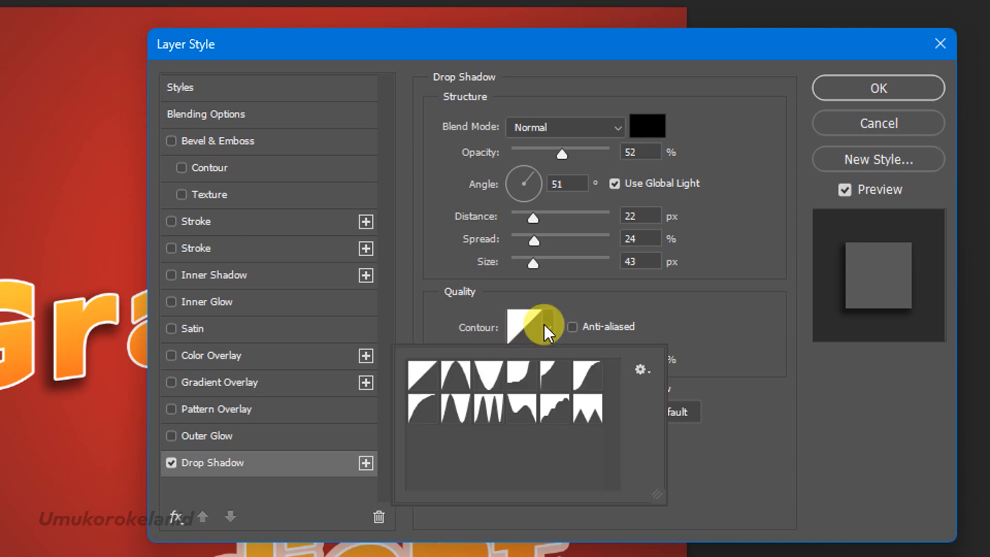
pyautogui.click(588, 413)
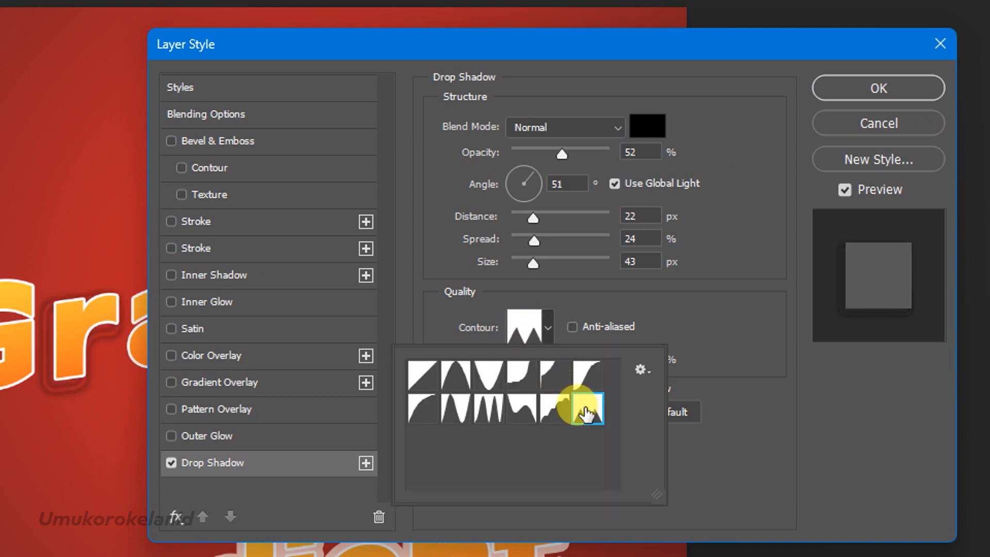
pyautogui.click(457, 376)
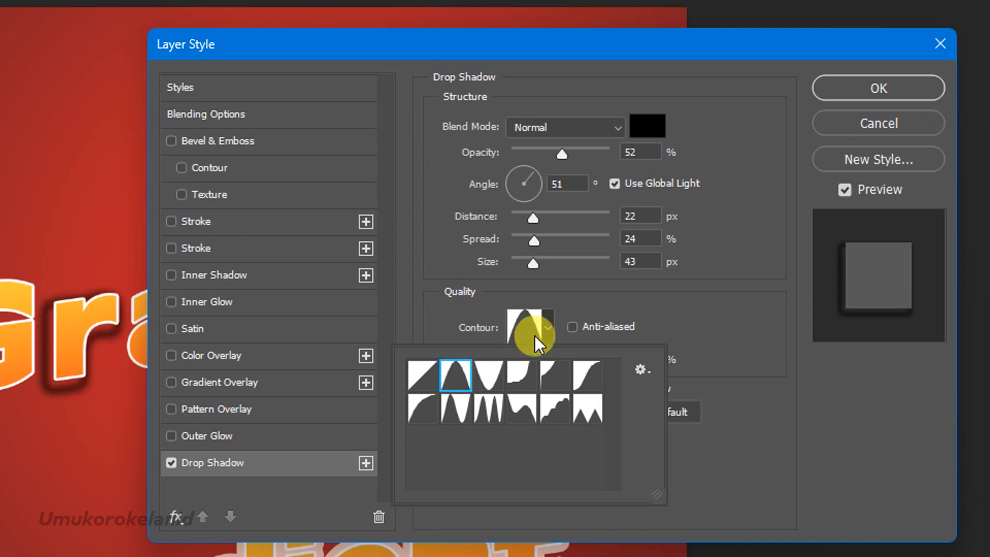
pyautogui.click(547, 327)
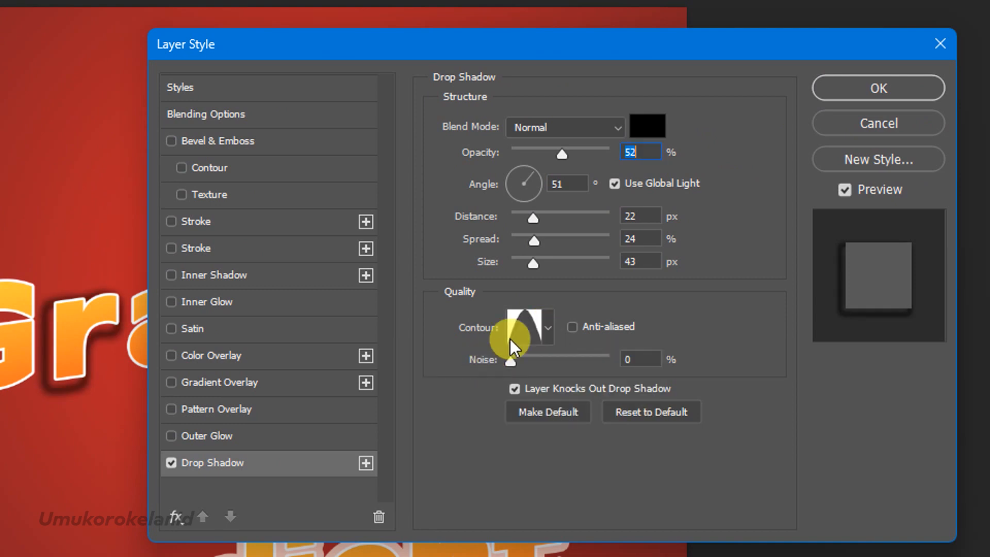
pyautogui.click(546, 325)
pyautogui.click(421, 375)
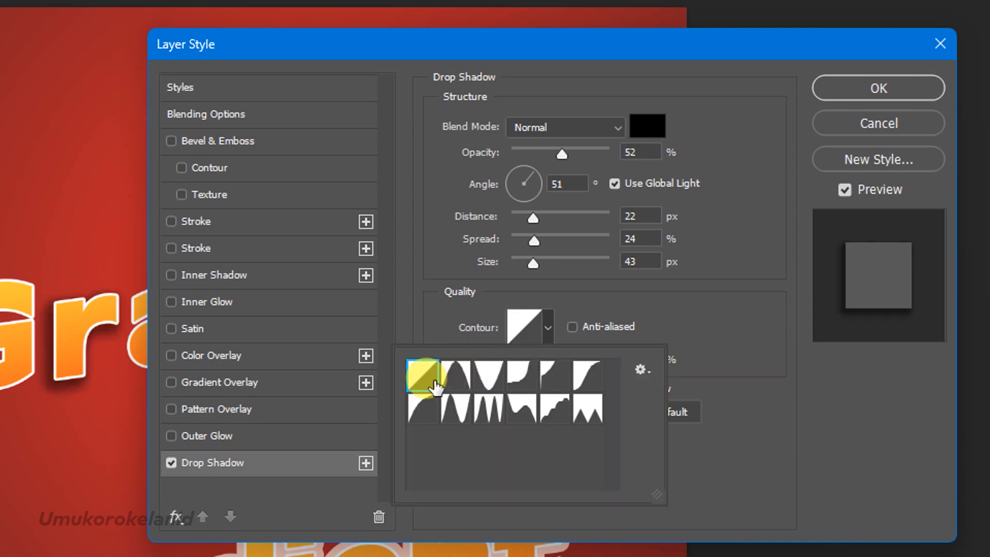
# Apply the drop shadow settings to Layer 1
pyautogui.click(837, 88)
pyautogui.click(837, 89)
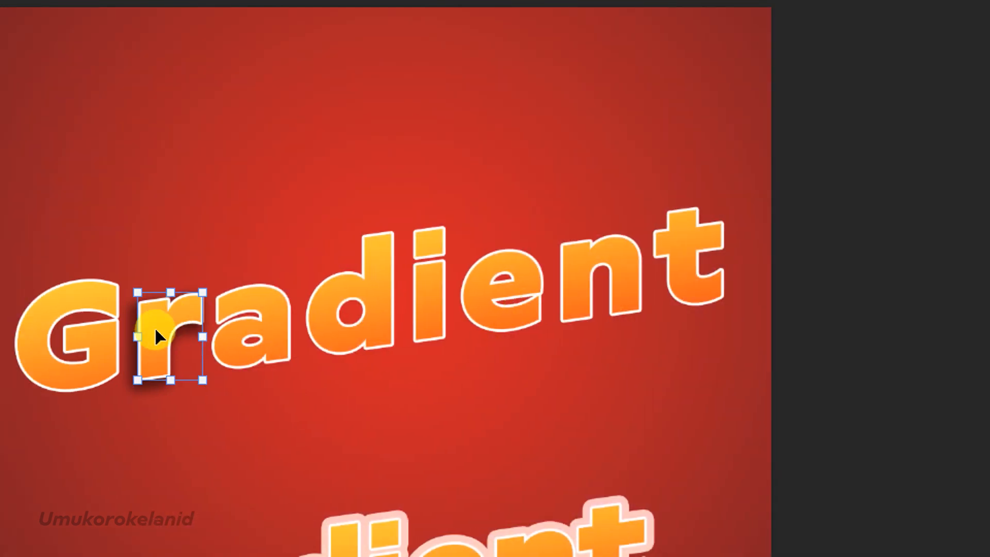
# Move the letter r on the upper Gradient text toward the G so that it overlaps the G's edge
pyautogui.moveTo(154, 335); pyautogui.dragTo(188, 338)
pyautogui.click(272, 224)
pyautogui.click(269, 319)
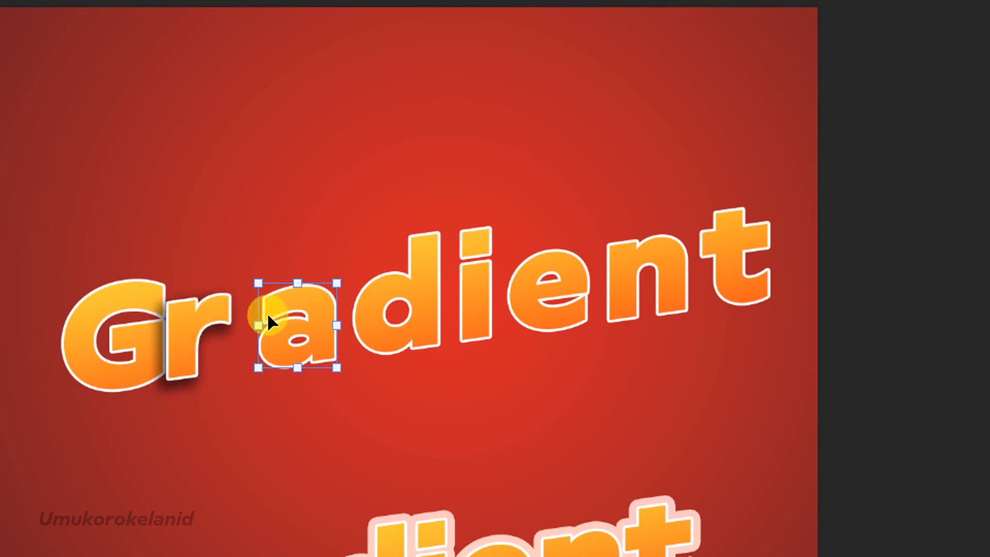
# Copy Layer 1's drop shadow layer style and paste it onto Layers 2 to 7 and the Gradient copy layer
pyautogui.click(183, 351)
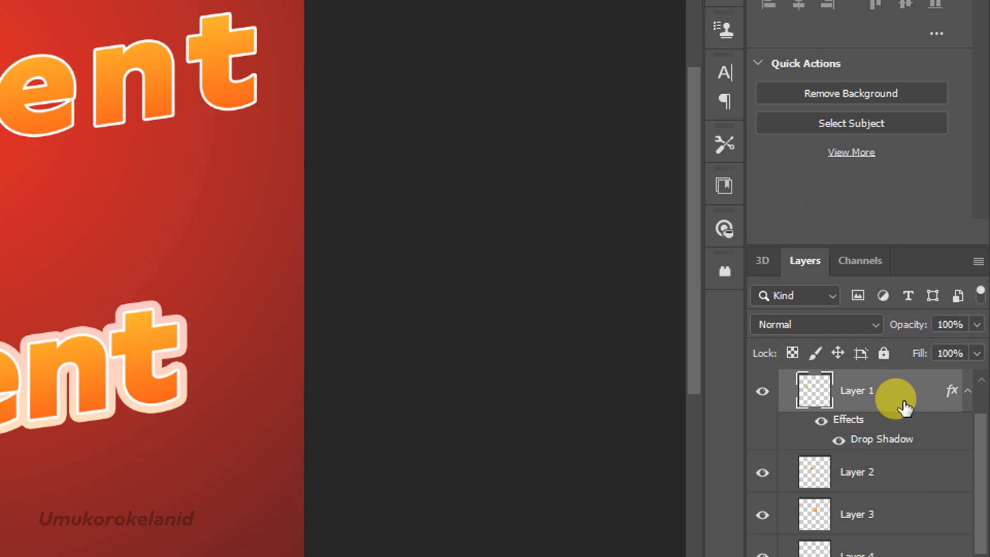
pyautogui.rightClick(905, 408)
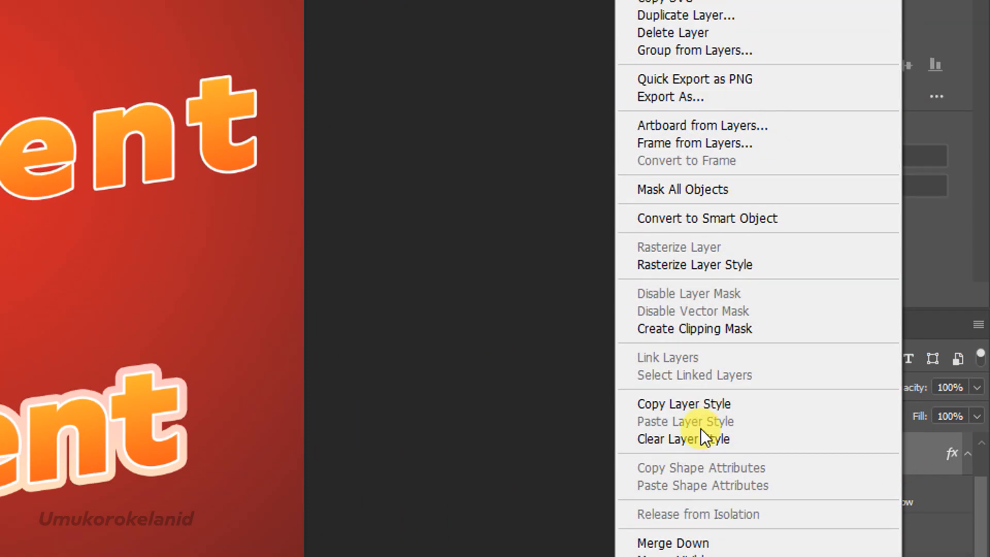
pyautogui.click(695, 409)
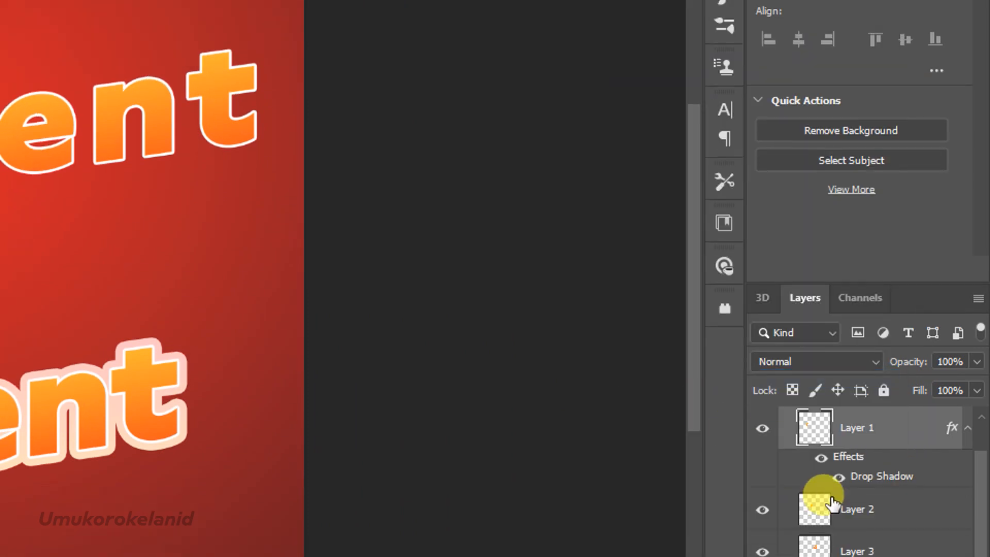
pyautogui.click(850, 480)
pyautogui.scroll(-3, 851, 472)
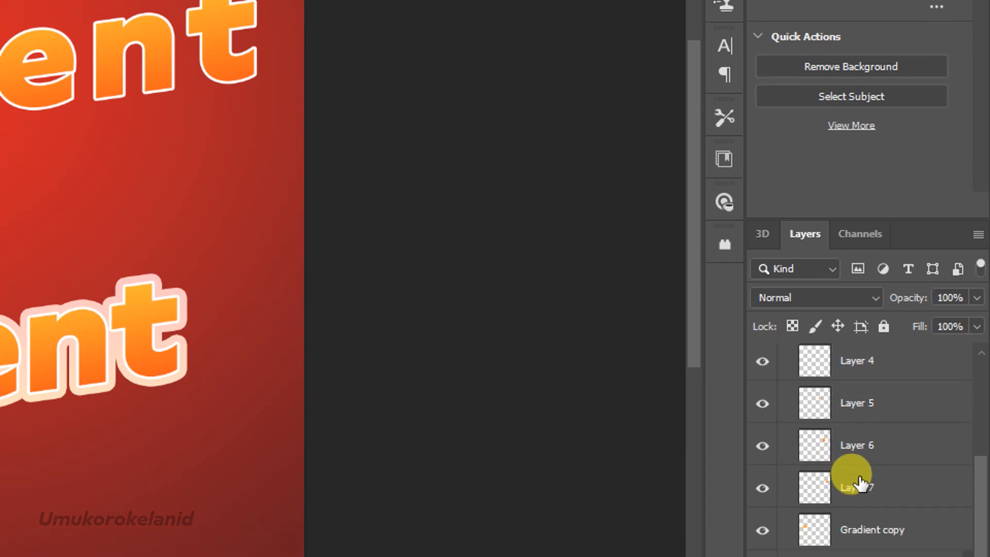
pyautogui.click(883, 469)
pyautogui.scroll(4, 877, 454)
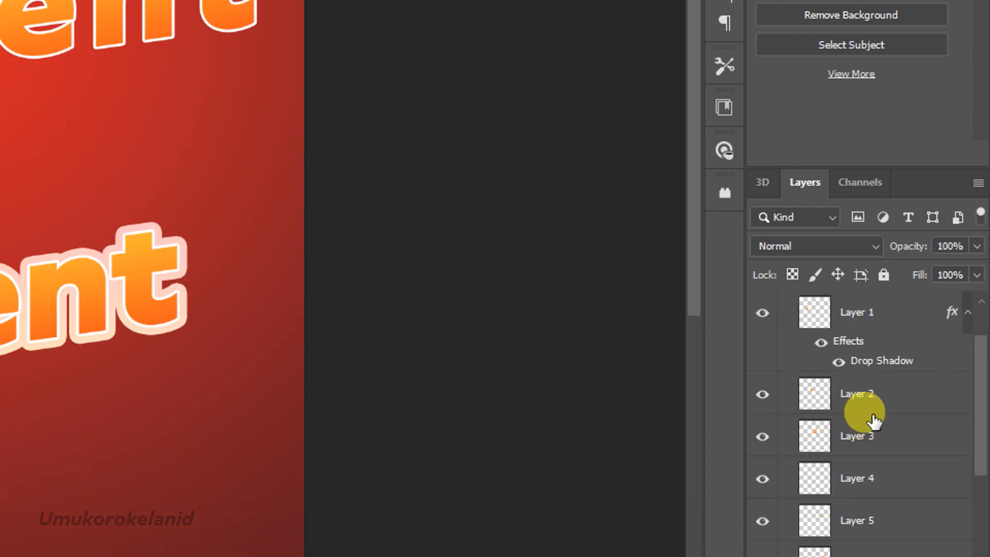
pyautogui.keyDown('shift'); pyautogui.click(873, 394); pyautogui.keyUp('shift')
pyautogui.scroll(-3, 873, 393)
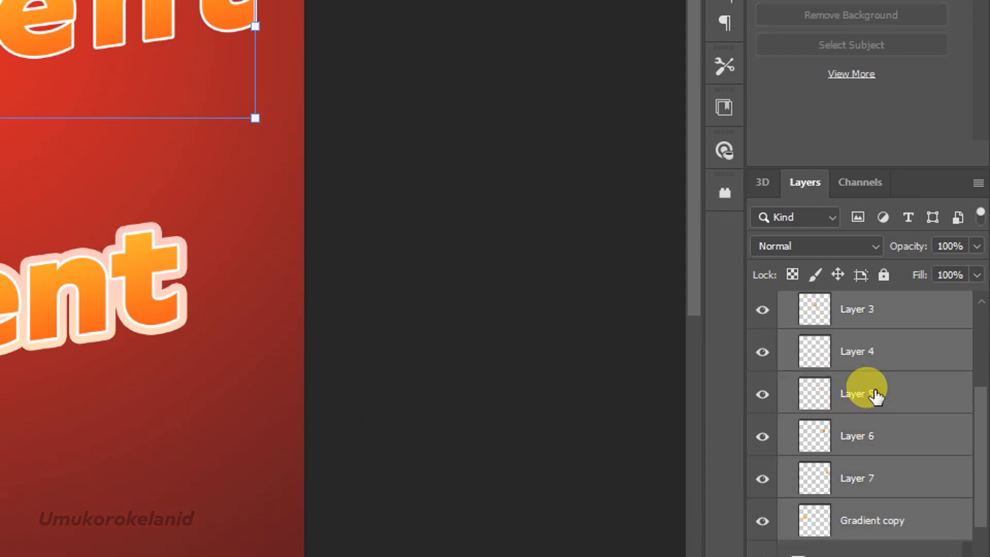
pyautogui.rightClick(891, 479)
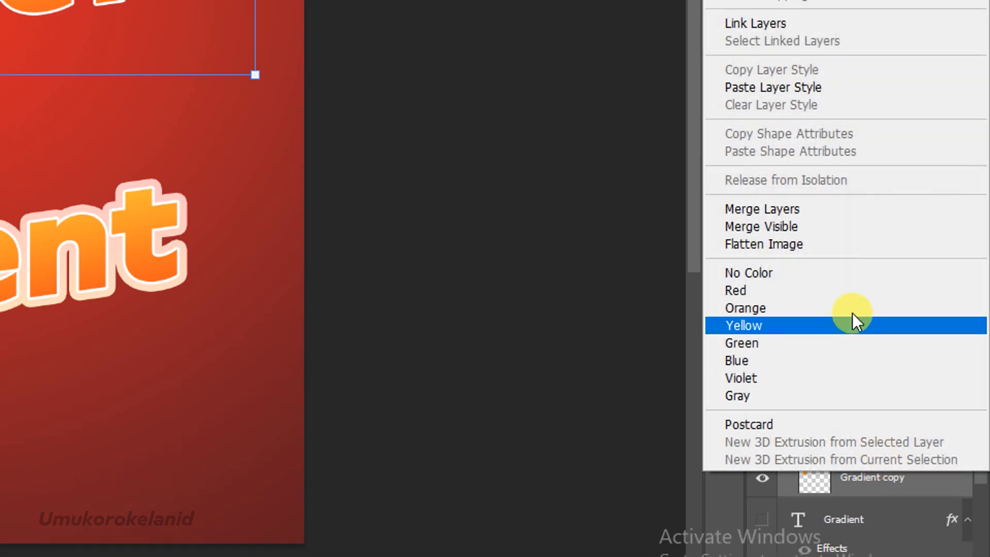
pyautogui.click(813, 89)
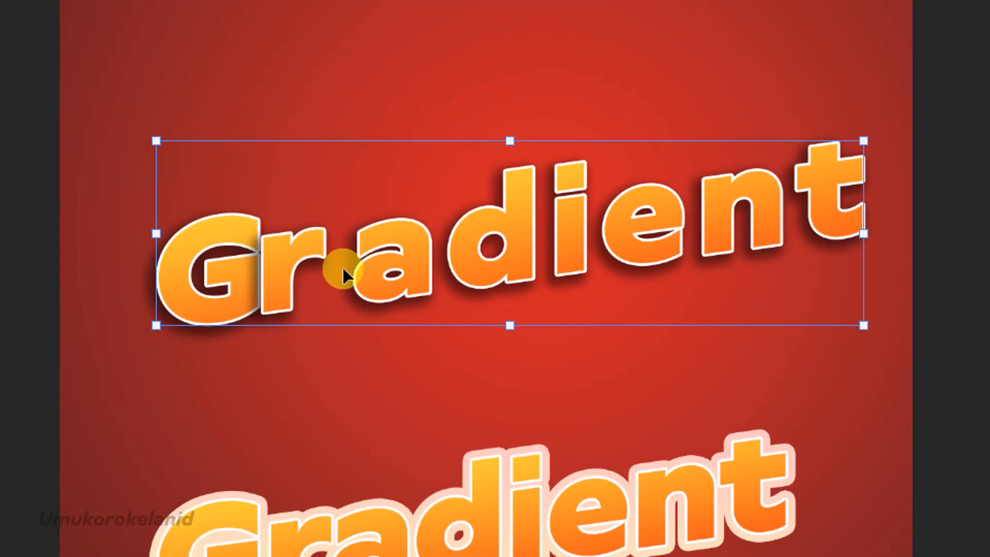
# Deselect the letters and move only the letter a toward the r so that it overlaps the r's edge
pyautogui.moveTo(386, 263); pyautogui.dragTo(347, 269)
pyautogui.hotkey('ctrl', 'z')
pyautogui.click(160, 312)
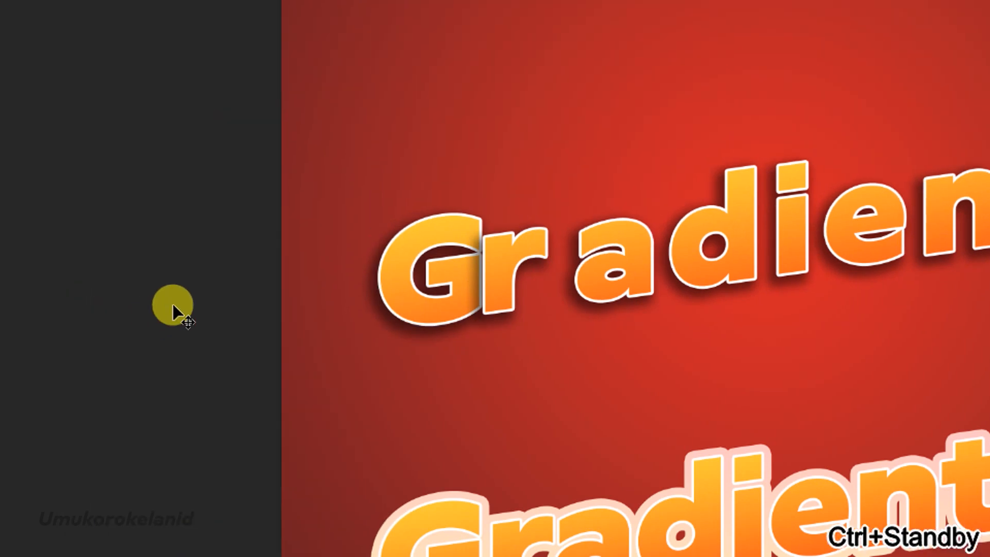
pyautogui.moveTo(579, 291); pyautogui.dragTo(550, 292)
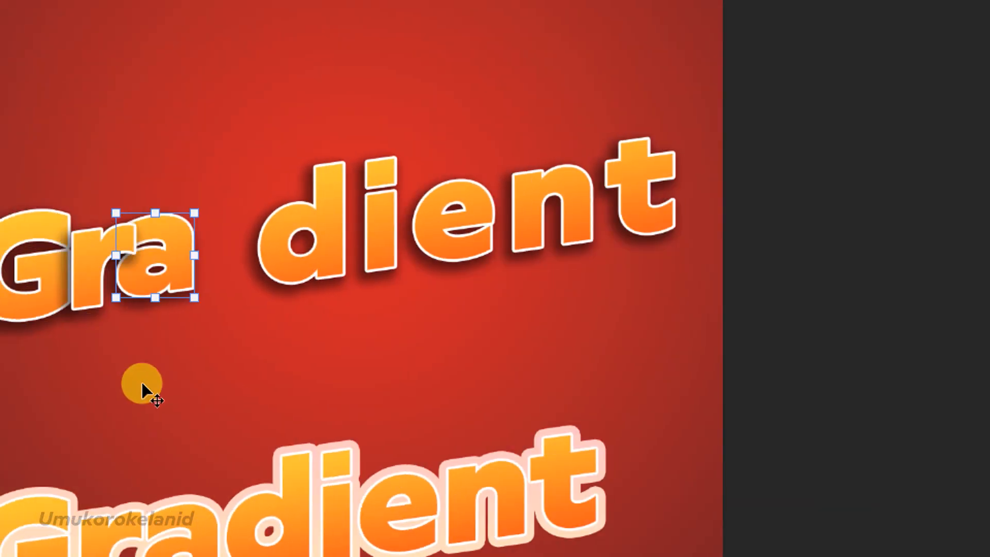
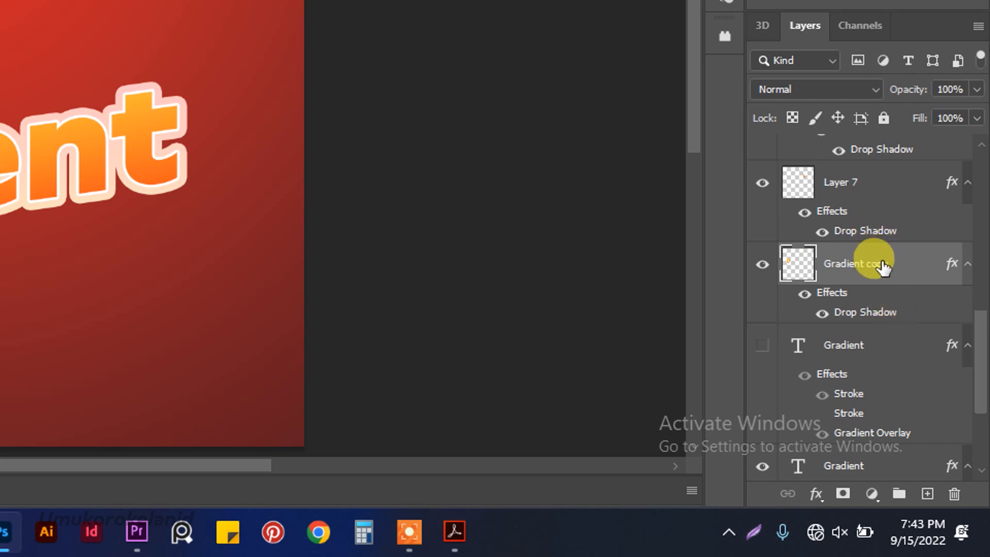
# Reorder the letter layers so Layer 7 sits below Gradient copy and Layer 6, taken out of Group 1, sits below Layer 7
pyautogui.scroll(1, 883, 264)
pyautogui.scroll(1, 883, 265)
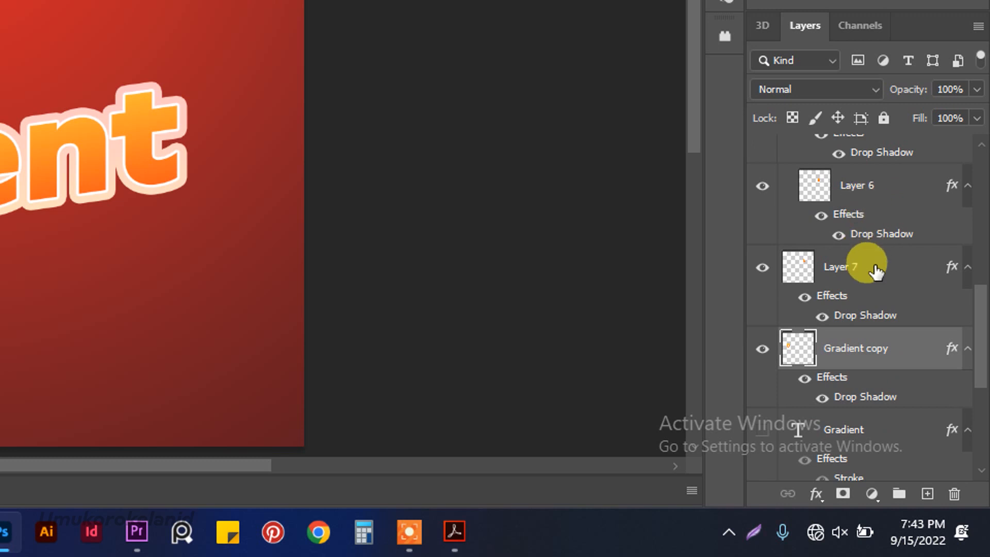
pyautogui.moveTo(876, 273); pyautogui.dragTo(895, 371)
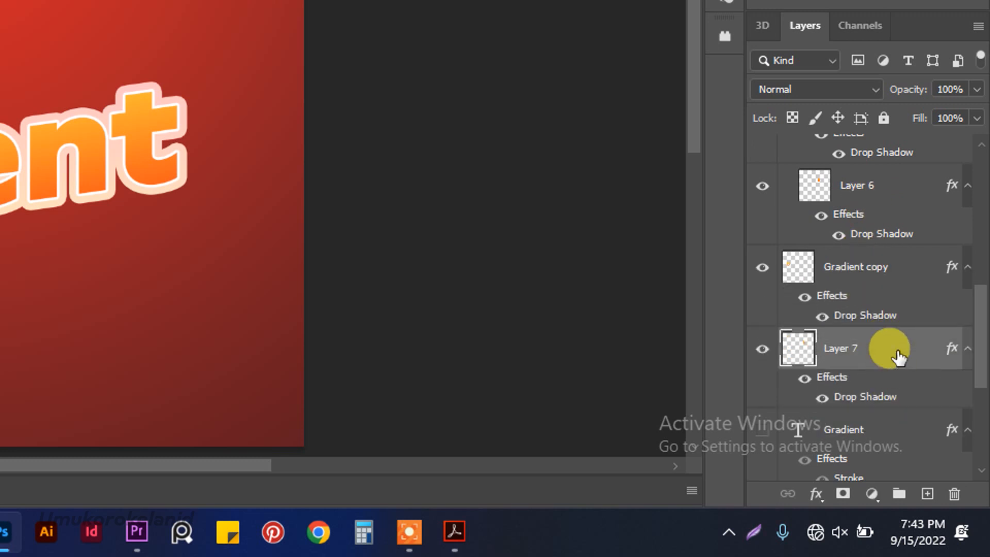
pyautogui.moveTo(868, 194); pyautogui.dragTo(891, 378)
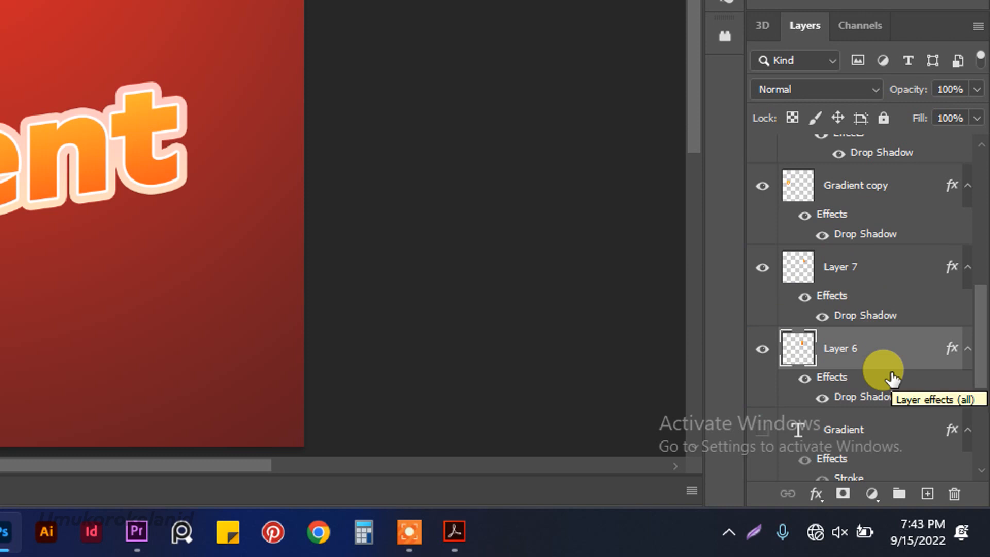
# Take Layers 5 and 4 out of Group 1, placing Layer 5 below Layer 6 and Layer 4 below Layer 5
pyautogui.scroll(1, 876, 220)
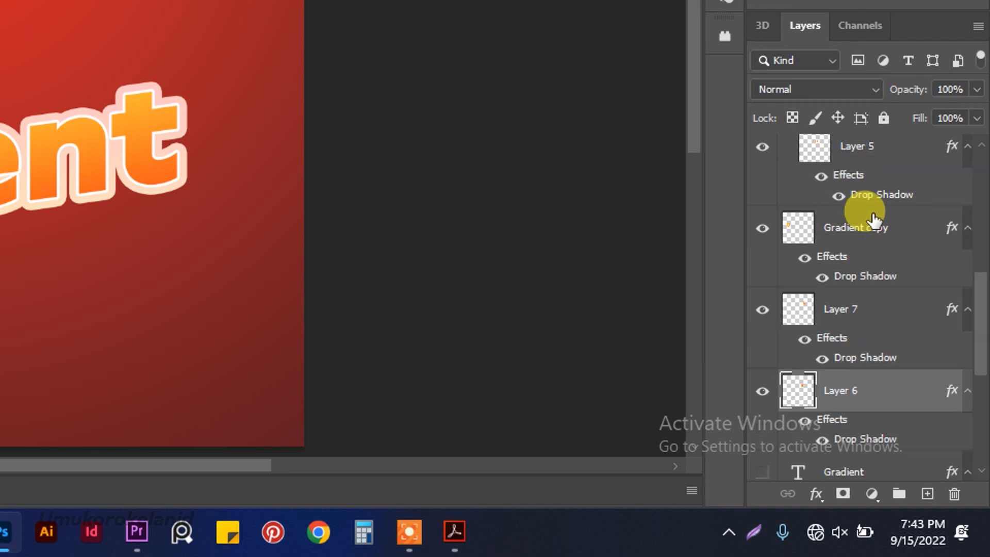
pyautogui.moveTo(864, 146); pyautogui.dragTo(880, 418)
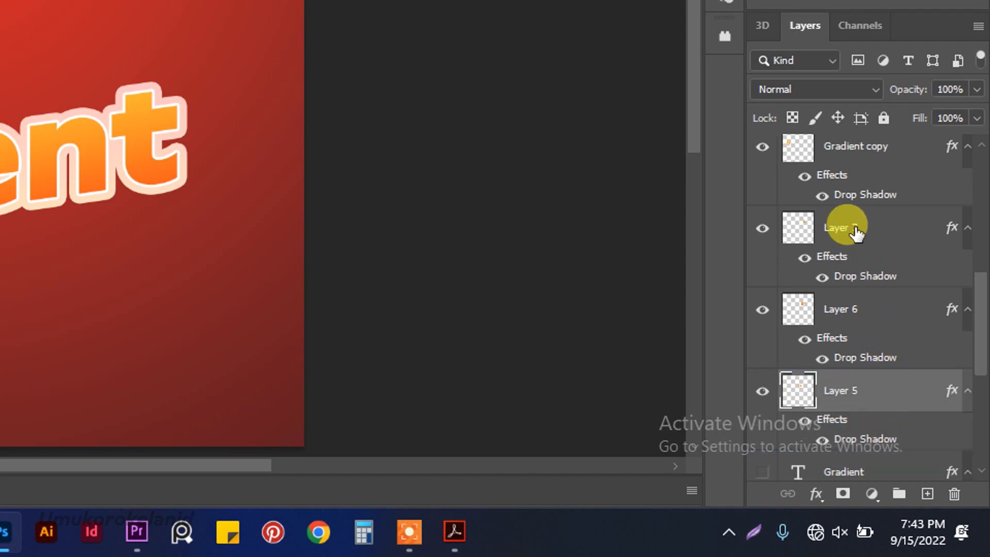
pyautogui.scroll(2, 858, 237)
pyautogui.moveTo(854, 155); pyautogui.dragTo(883, 360)
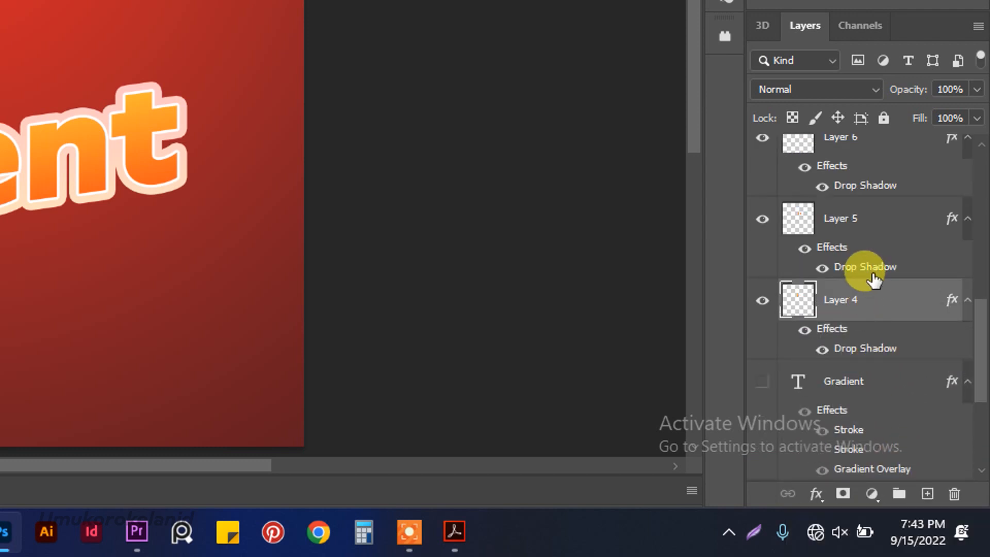
# Take Layers 3 and 2 out of Group 1, placing Layer 3 below the hidden Gradient text layer and Layer 2 below Layer 3
pyautogui.scroll(2, 872, 271)
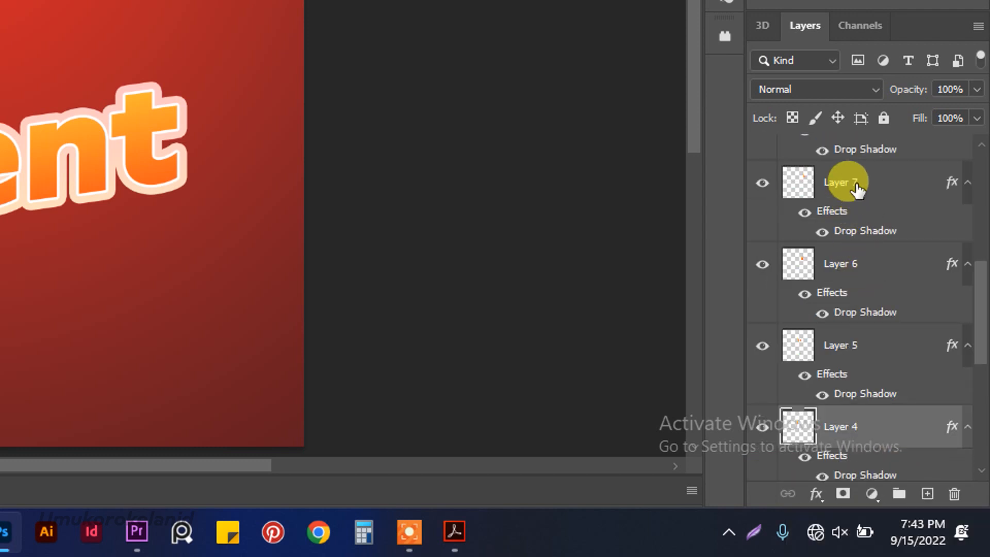
pyautogui.scroll(1, 856, 186)
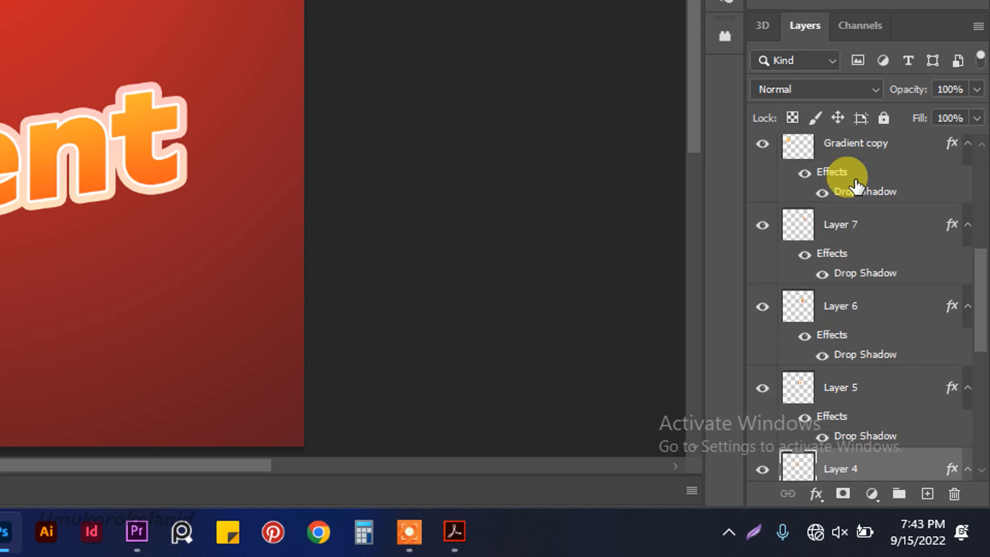
pyautogui.scroll(2, 856, 186)
pyautogui.moveTo(846, 148); pyautogui.dragTo(890, 335)
pyautogui.scroll(8, 873, 266)
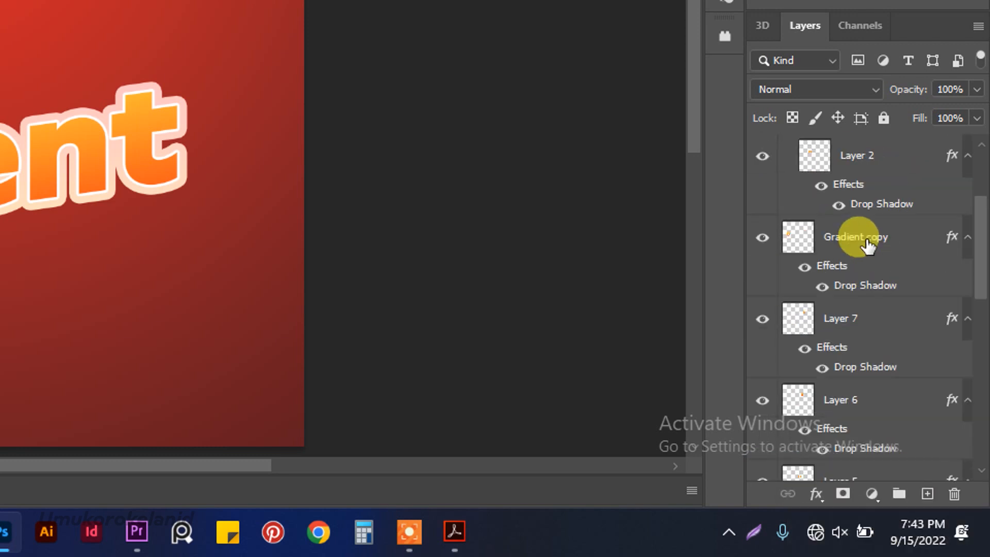
pyautogui.scroll(1, 863, 230)
pyautogui.moveTo(862, 204); pyautogui.dragTo(893, 361)
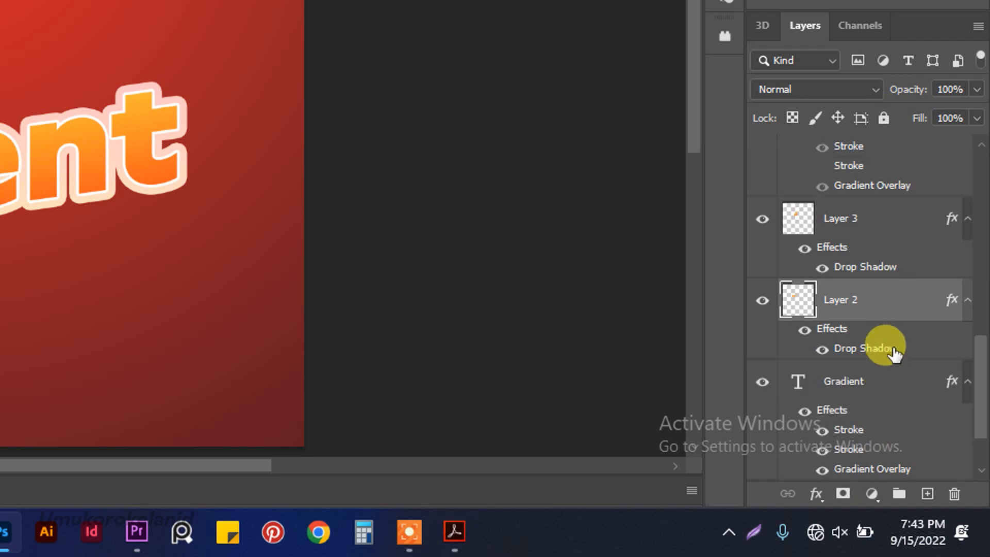
pyautogui.scroll(10, 884, 336)
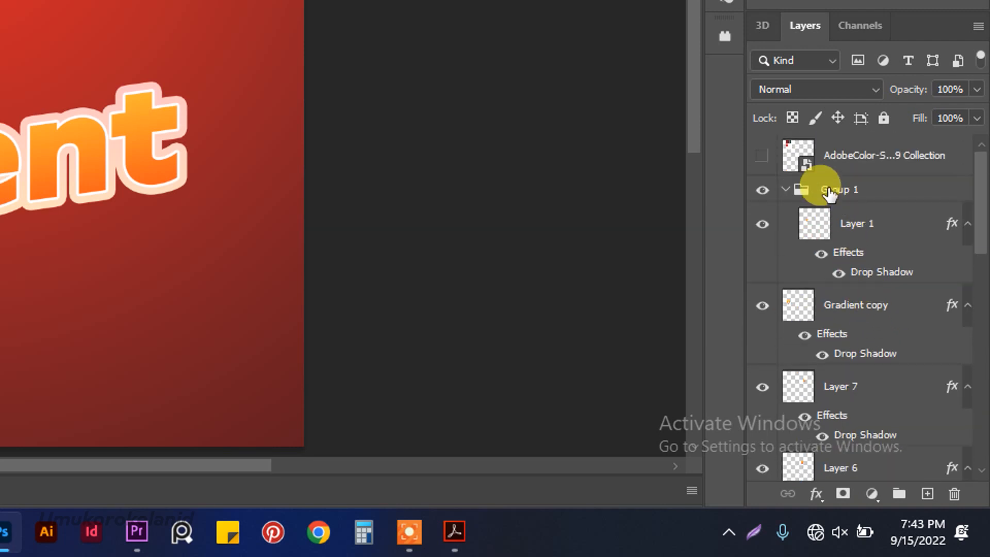
pyautogui.moveTo(861, 227)
pyautogui.mouseDown()
pyautogui.moveTo(879, 254)
pyautogui.moveTo(889, 512)
pyautogui.moveTo(903, 484)
pyautogui.moveTo(860, 343)
pyautogui.moveTo(868, 230)
pyautogui.mouseUp()
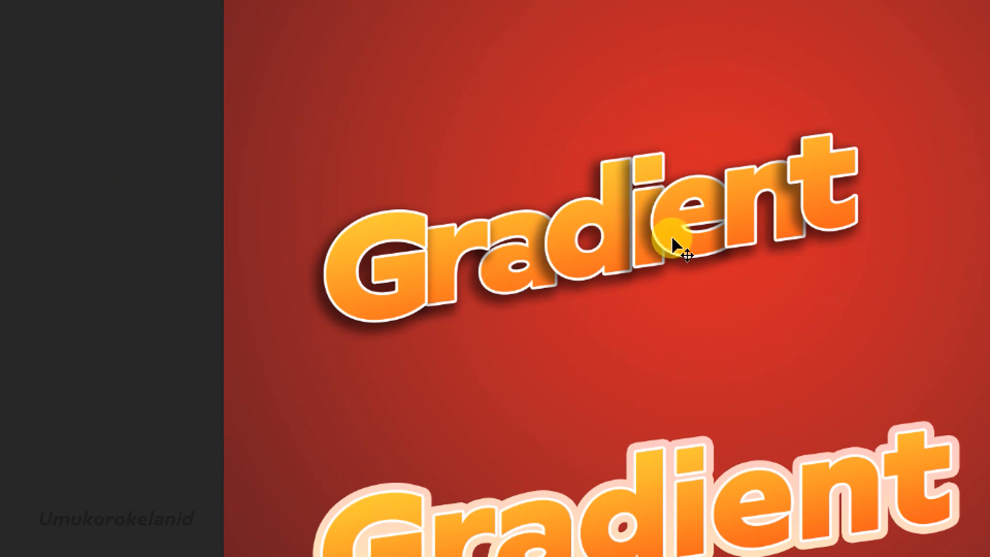
# Select all the overlapping letters of the upper Gradient text and move them down closer to the outlined text
pyautogui.moveTo(175, 83); pyautogui.dragTo(951, 326)
pyautogui.moveTo(851, 325); pyautogui.dragTo(866, 341)
pyautogui.moveTo(611, 241); pyautogui.dragTo(589, 313)
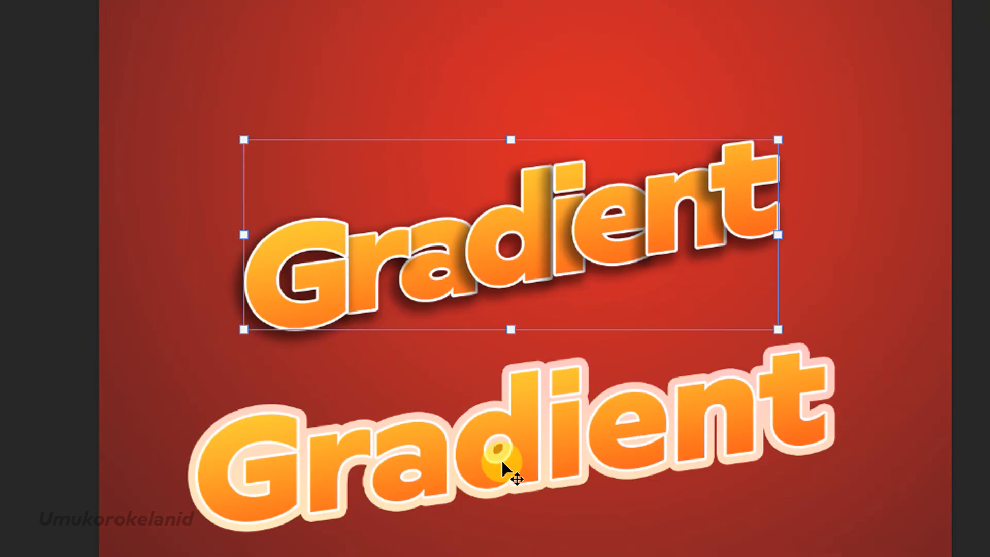
pyautogui.click(502, 540)
pyautogui.click(767, 394)
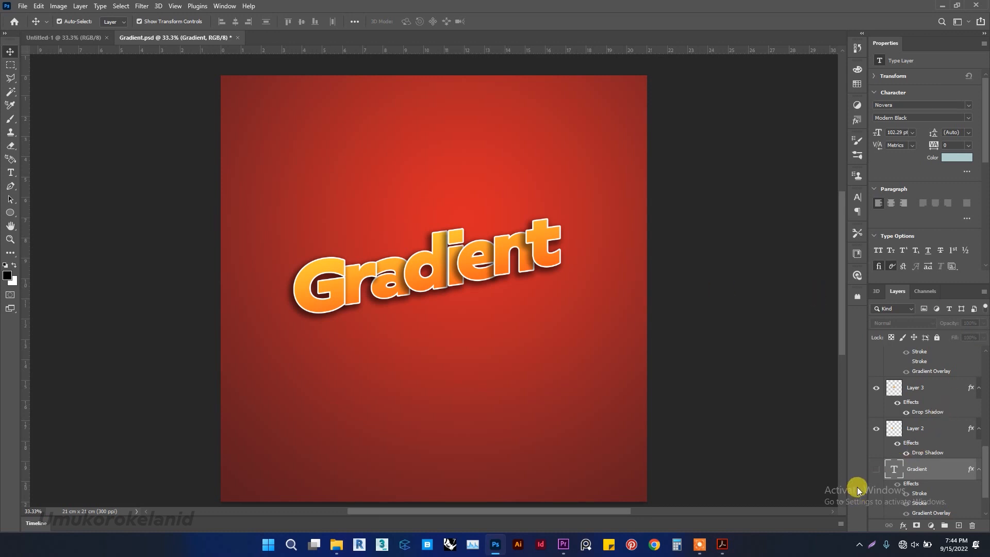
pyautogui.click(876, 469)
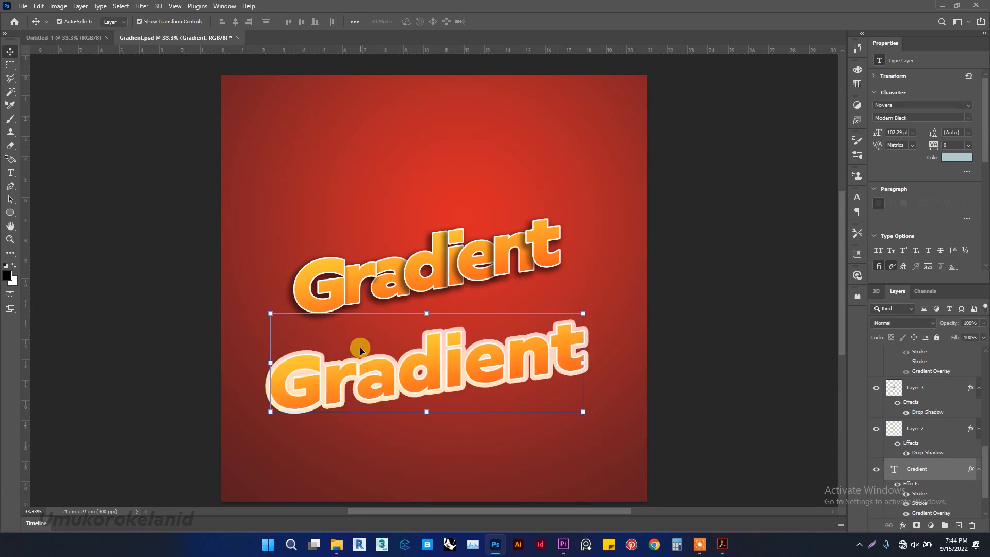
# Duplicate the outlined Gradient text above the overlapping letters and clear the copy's layer style
pyautogui.moveTo(438, 347); pyautogui.dragTo(433, 176)
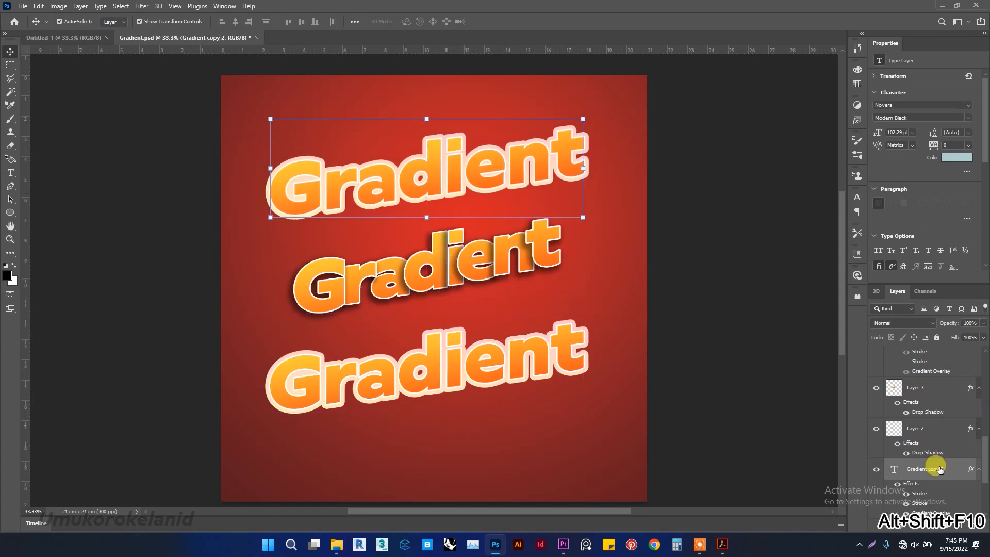
pyautogui.rightClick(925, 472)
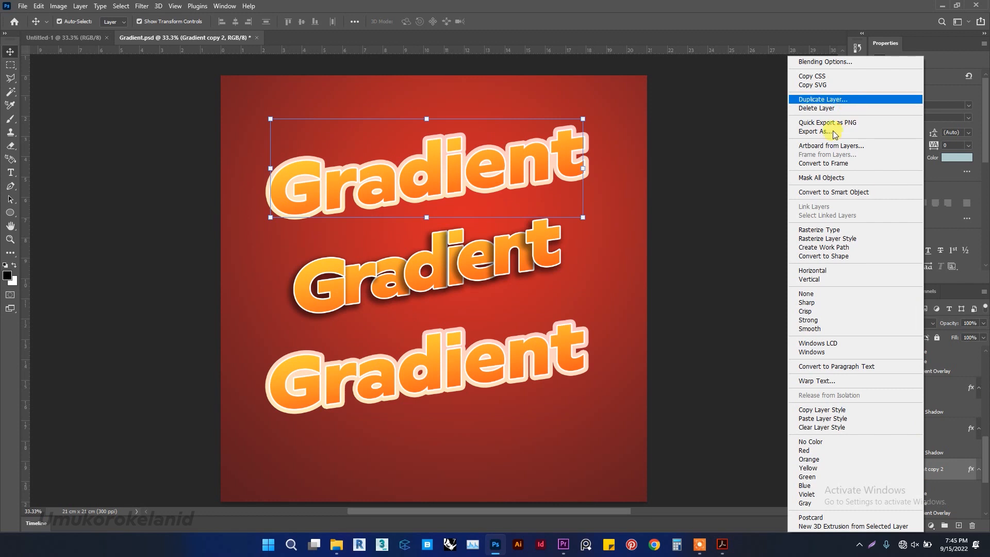
pyautogui.click(831, 428)
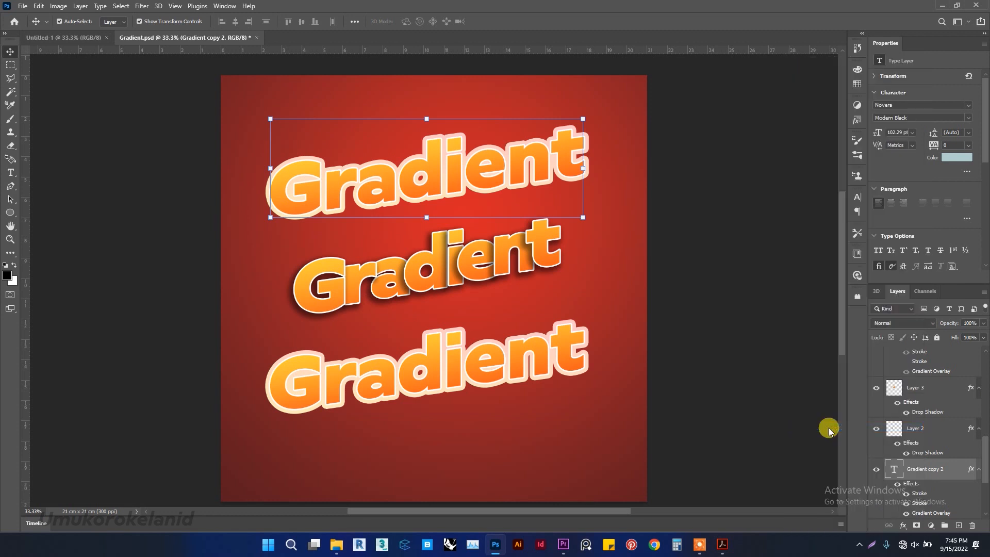
# Add an Outer Glow effect to the plain Gradient text copy at the top of the canvas
pyautogui.rightClick(929, 466)
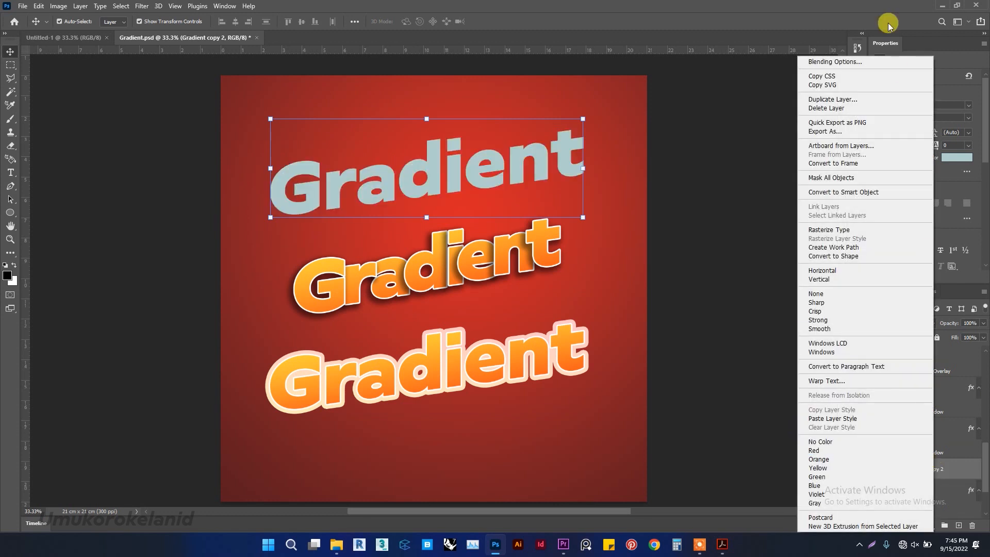
pyautogui.click(846, 62)
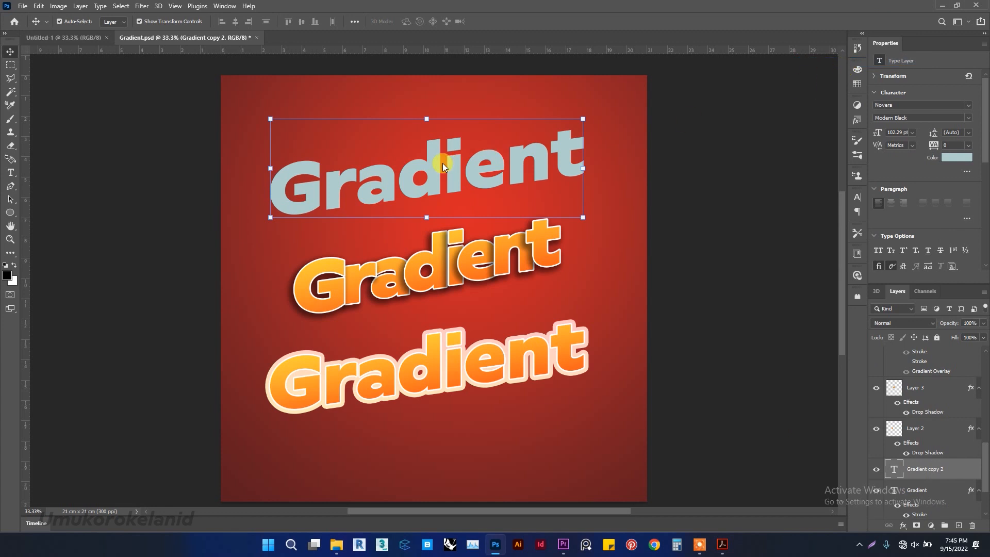
pyautogui.moveTo(494, 85); pyautogui.dragTo(699, 64)
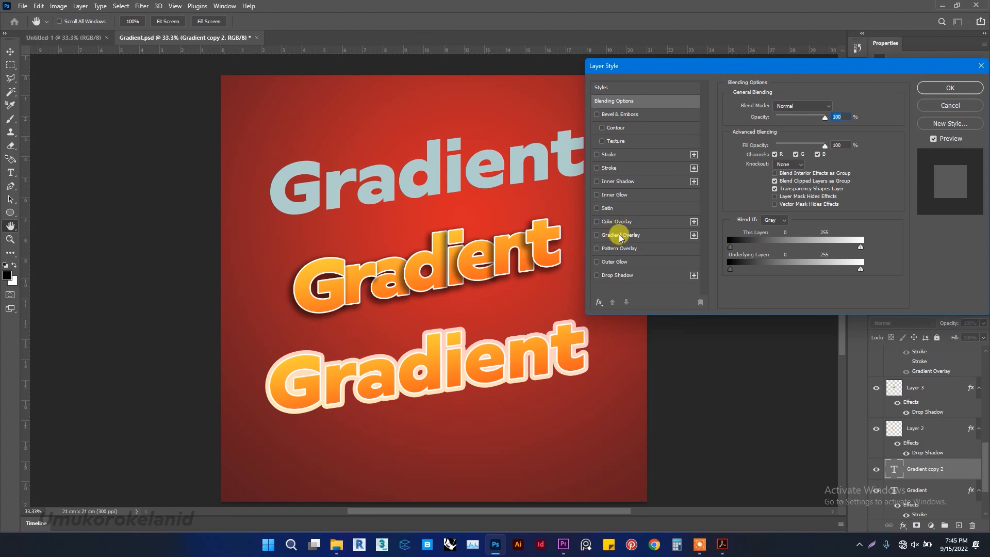
pyautogui.click(618, 263)
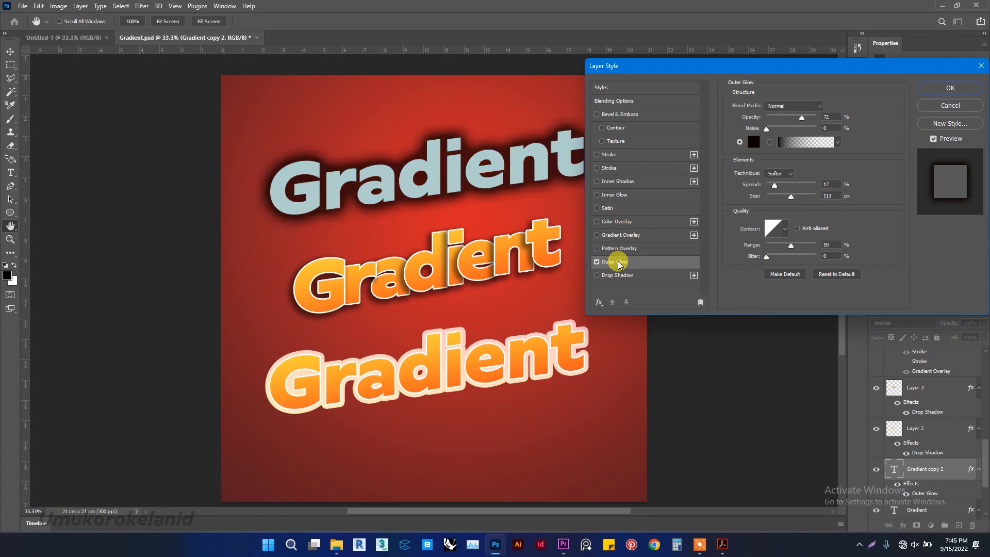
# Set the Outer Glow's colour to a light orange and reduce its size to 29 px
pyautogui.click(752, 142)
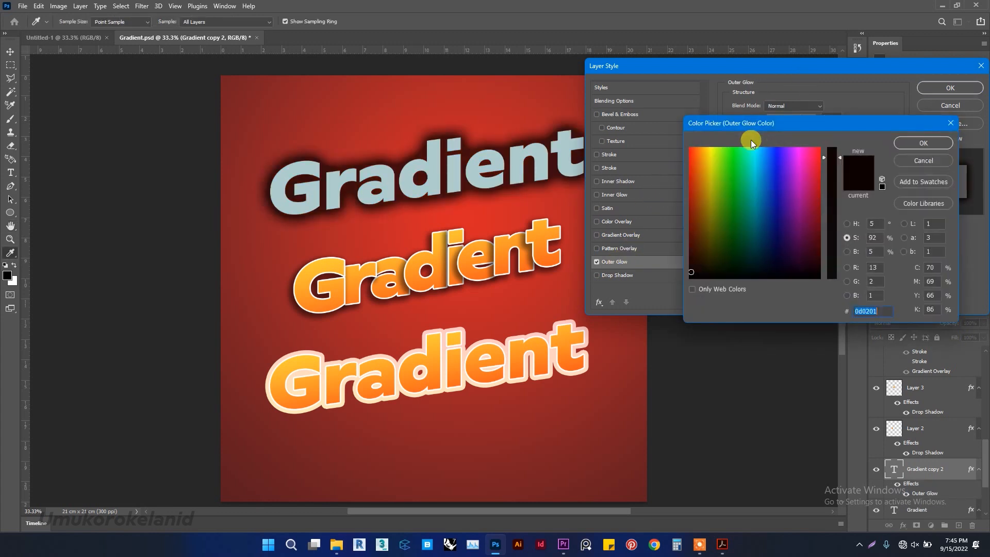
pyautogui.click(847, 223)
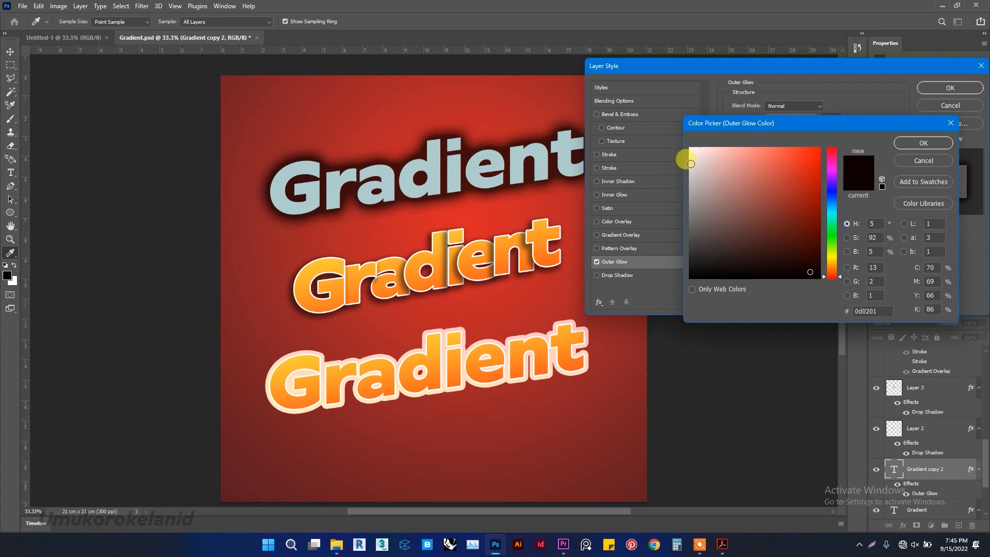
pyautogui.click(709, 148)
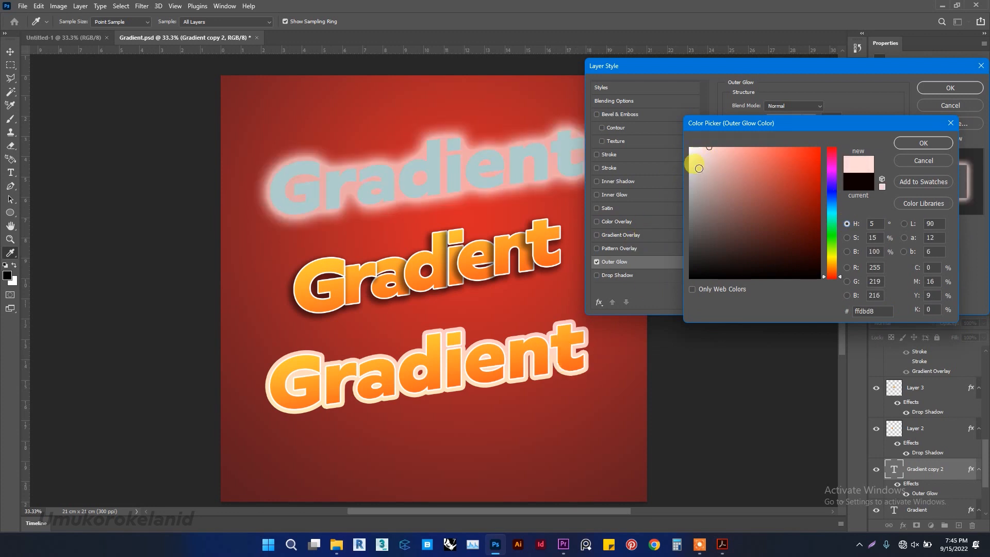
pyautogui.click(834, 265)
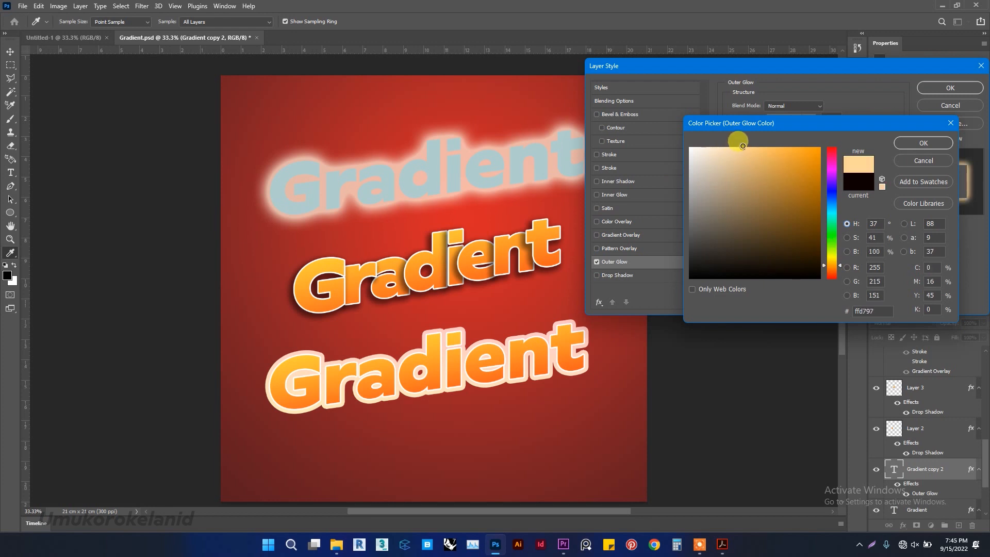
pyautogui.click(765, 160)
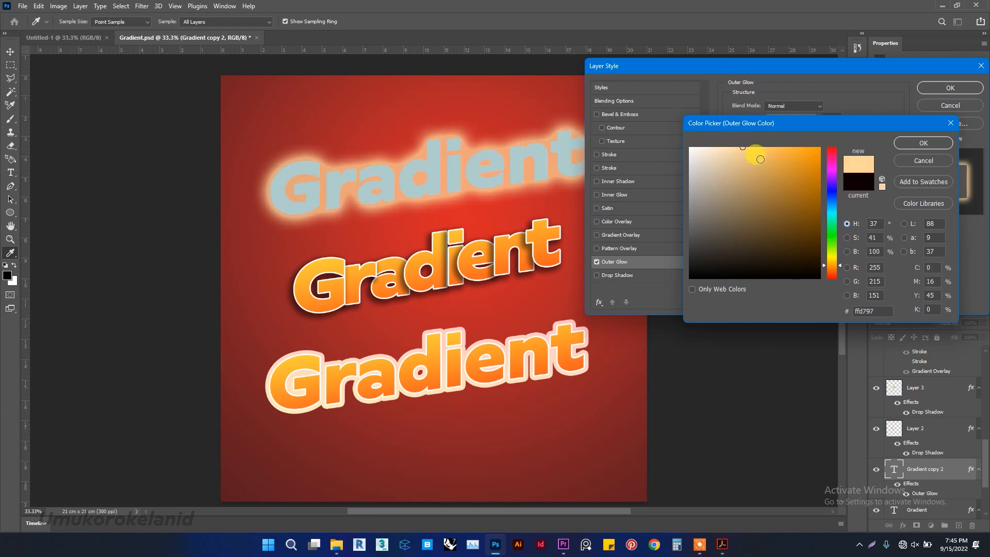
pyautogui.click(942, 147)
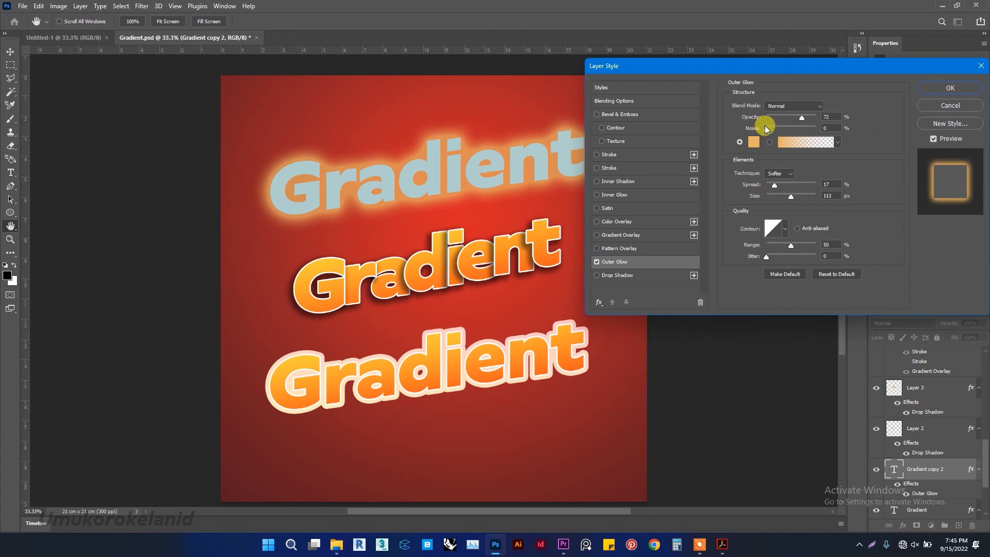
pyautogui.moveTo(792, 200); pyautogui.dragTo(777, 203)
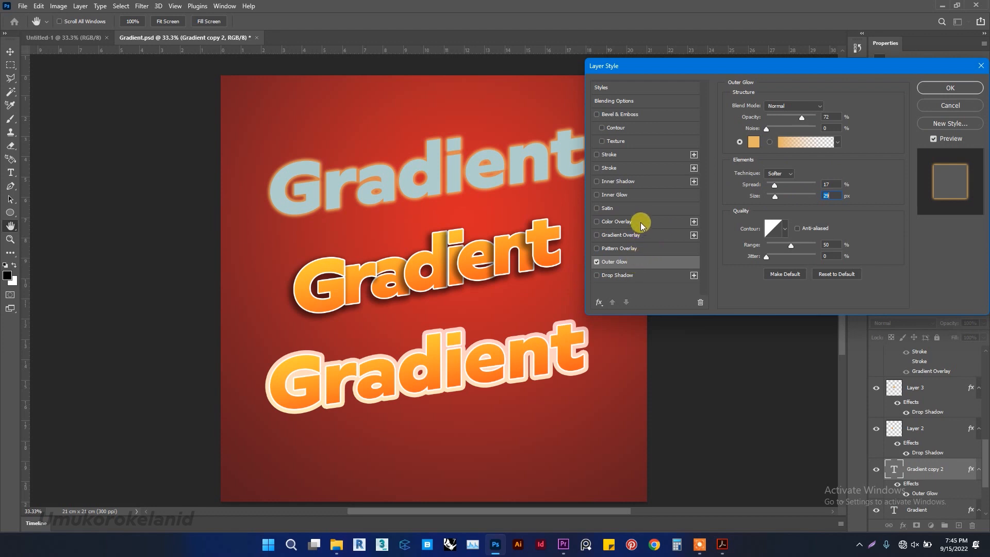
# Add the orange-to-yellow Gradient Overlay and an 8 px outside Stroke coloured black (000000) to the text copy
pyautogui.click(627, 237)
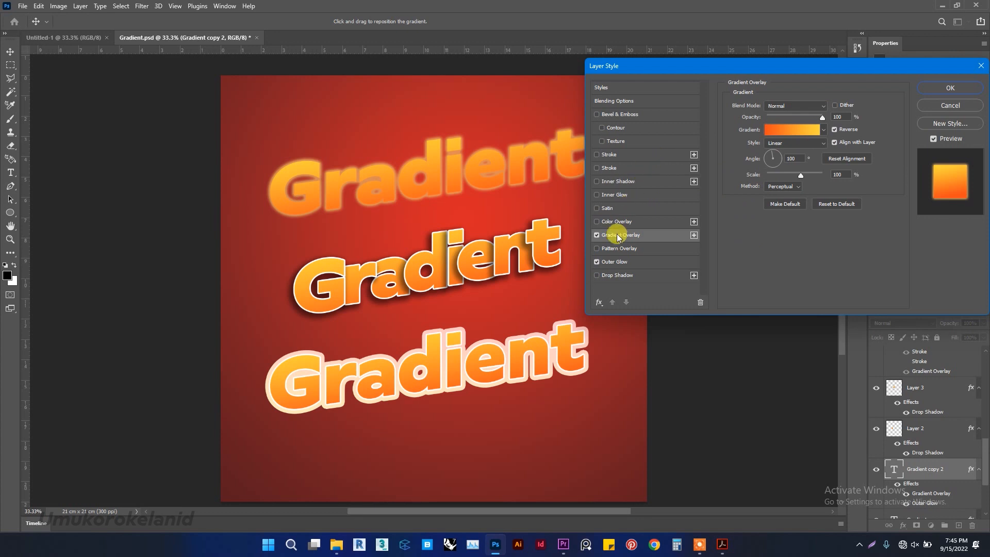
pyautogui.click(626, 155)
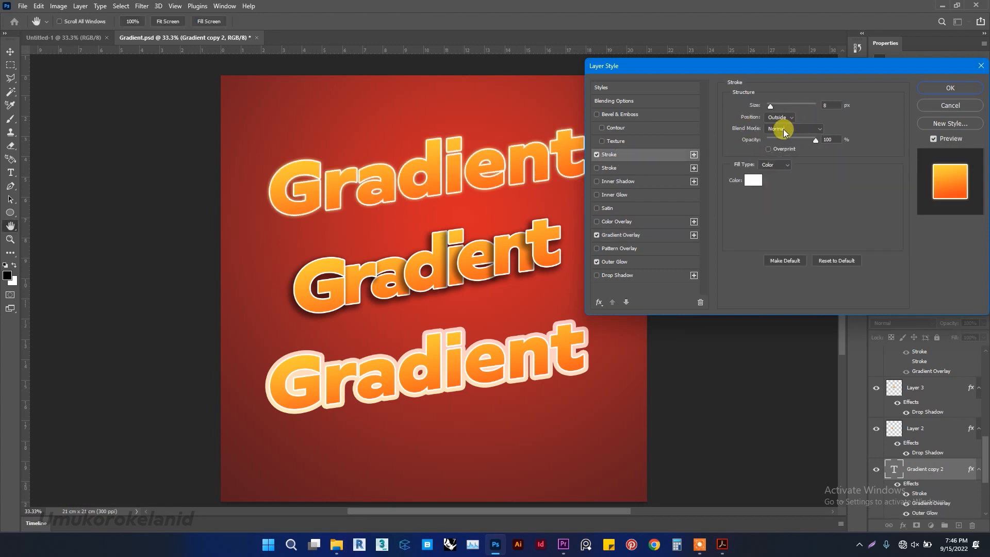
pyautogui.click(753, 180)
pyautogui.moveTo(789, 168); pyautogui.dragTo(865, 147)
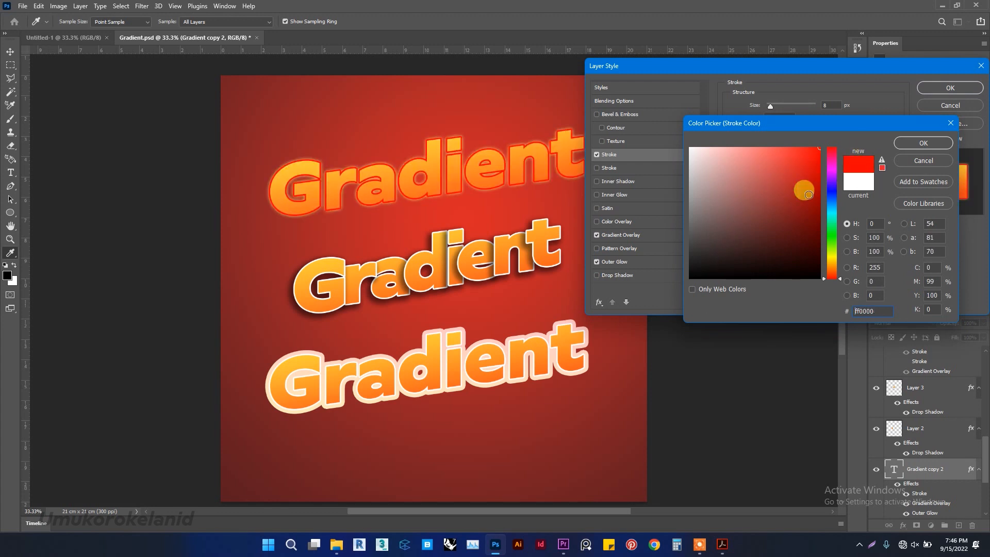
pyautogui.moveTo(727, 256); pyautogui.dragTo(628, 346)
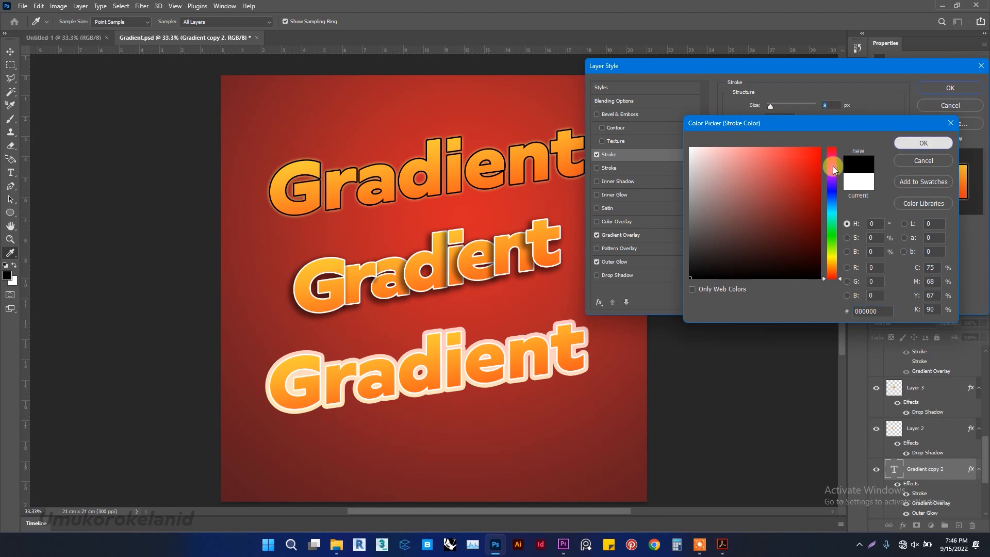
pyautogui.click(923, 143)
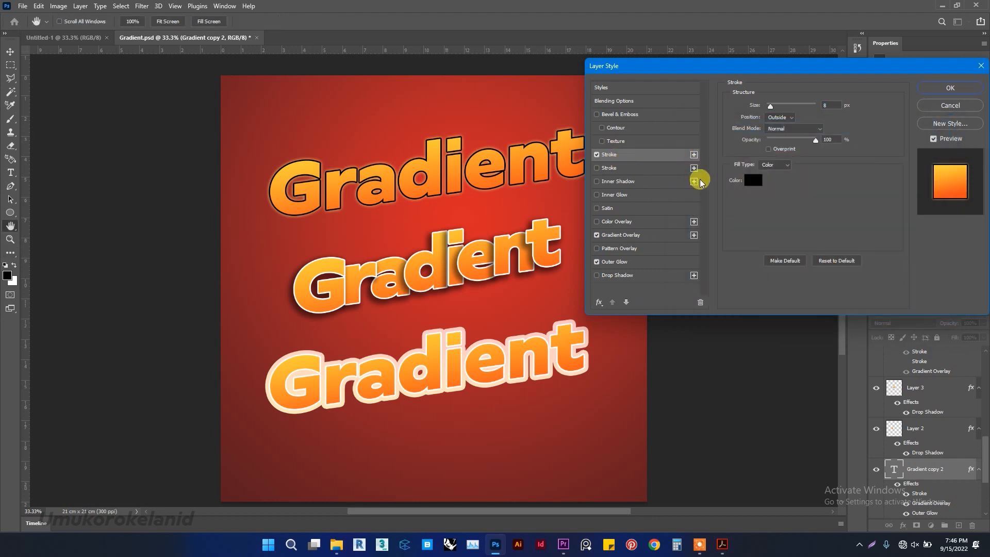
# Add the second, cream-to-pink gradient Stroke around the text copy and make it thinner than 29 px
pyautogui.click(642, 168)
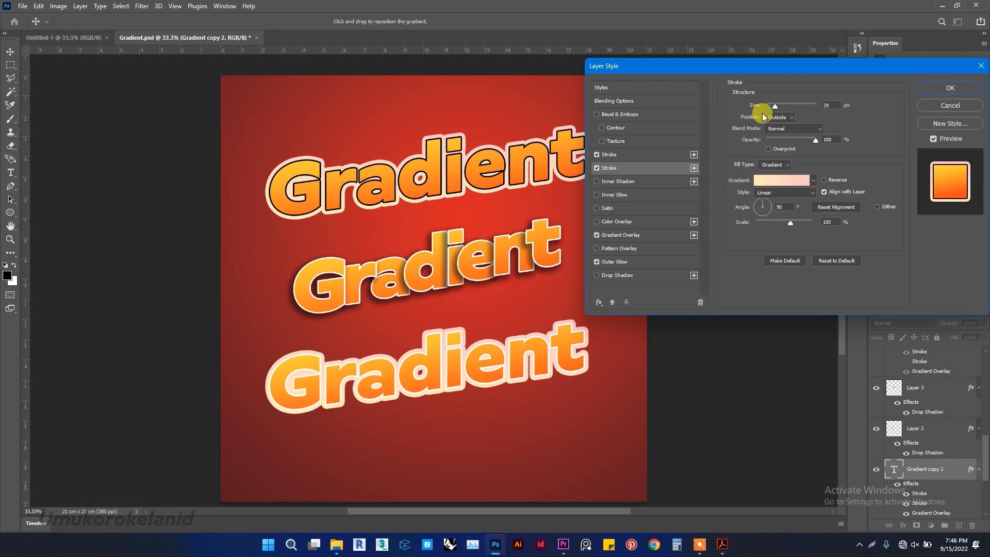
pyautogui.moveTo(785, 106); pyautogui.dragTo(773, 107)
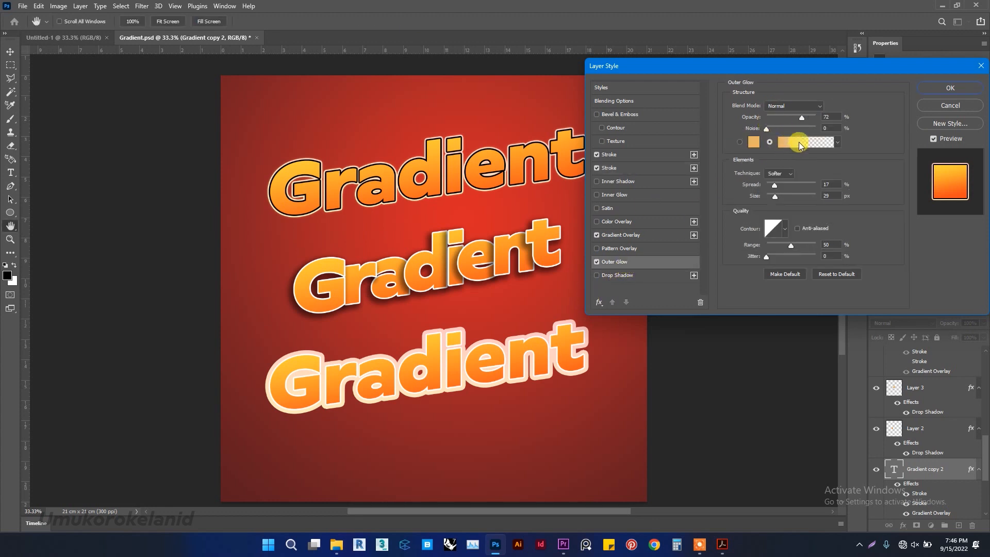
# Use the orange-to-transparent gradient for the Outer Glow, set its size to 73 px, and apply the layer style
pyautogui.click(801, 145)
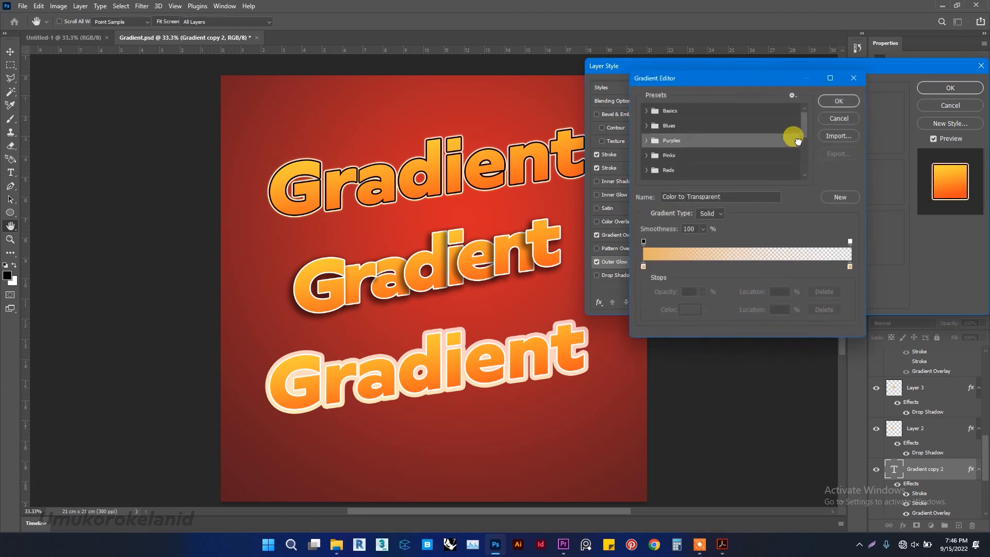
pyautogui.click(851, 80)
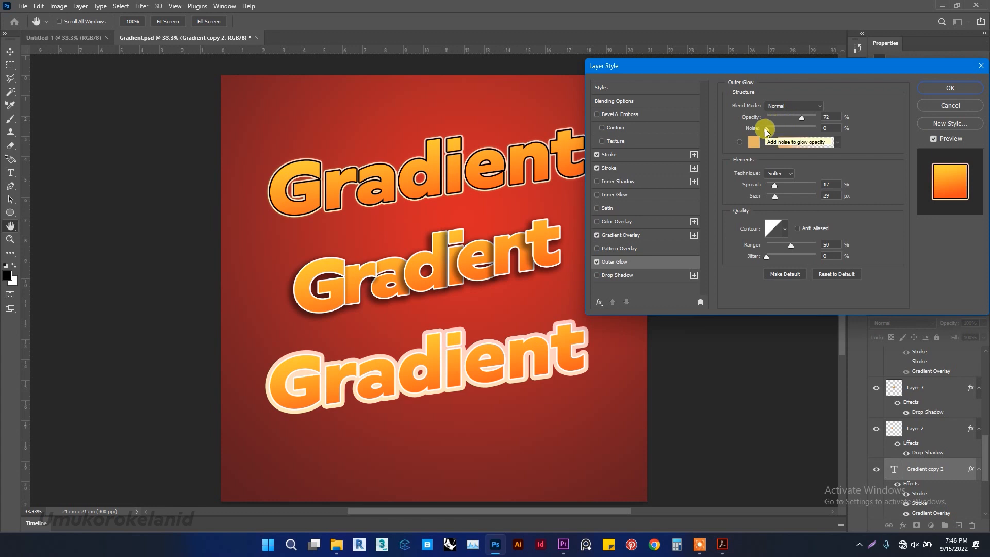
pyautogui.moveTo(775, 197); pyautogui.dragTo(785, 199)
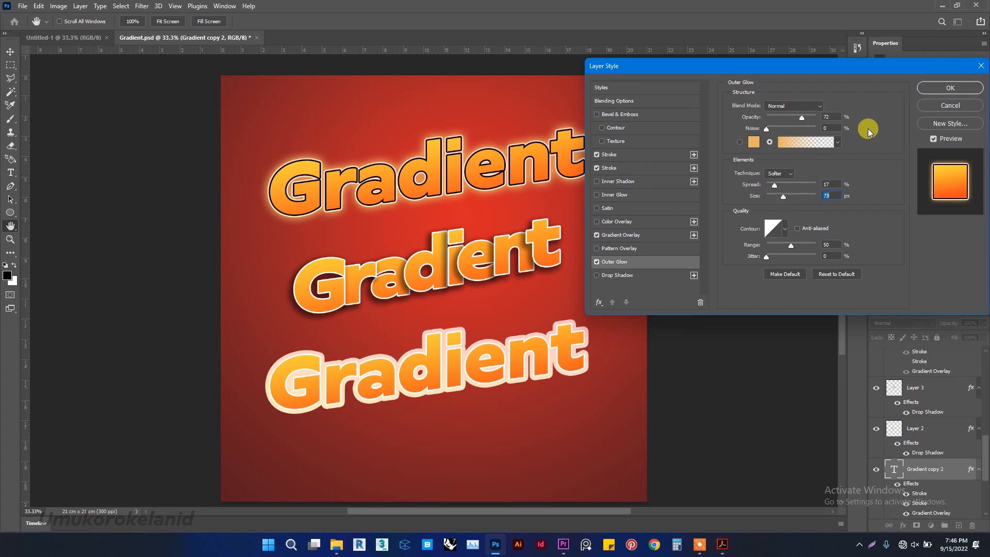
pyautogui.click(921, 87)
pyautogui.click(797, 243)
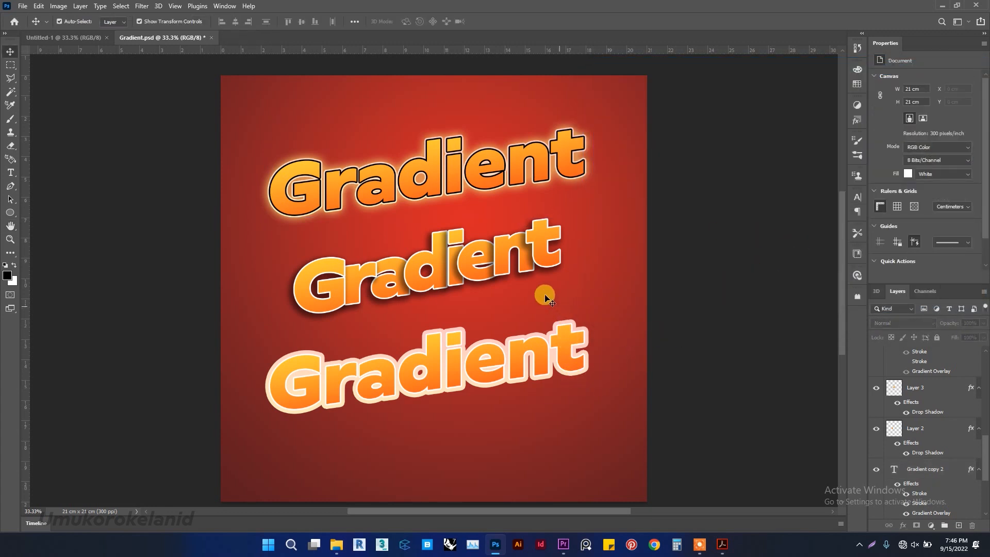